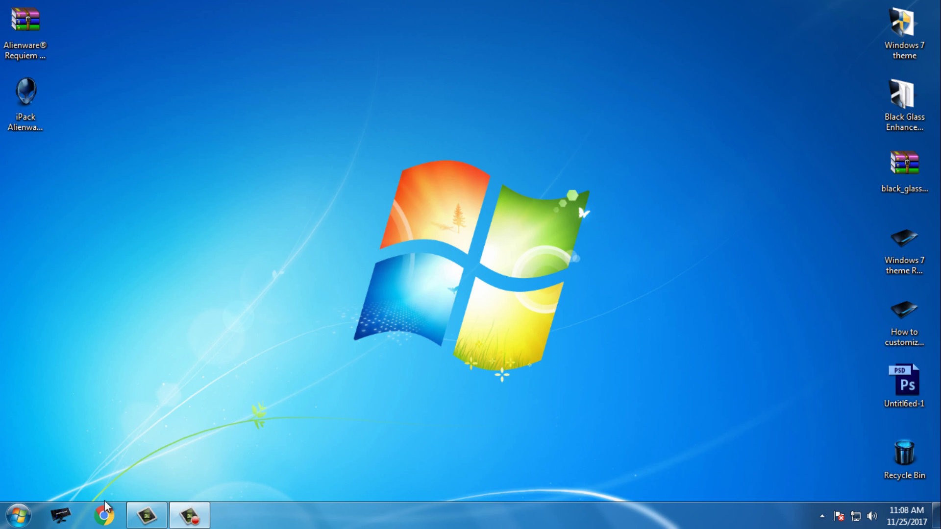
# - Open Computer in Explorer, restore and re-maximize the window, then close it
pyautogui.click(60, 515)
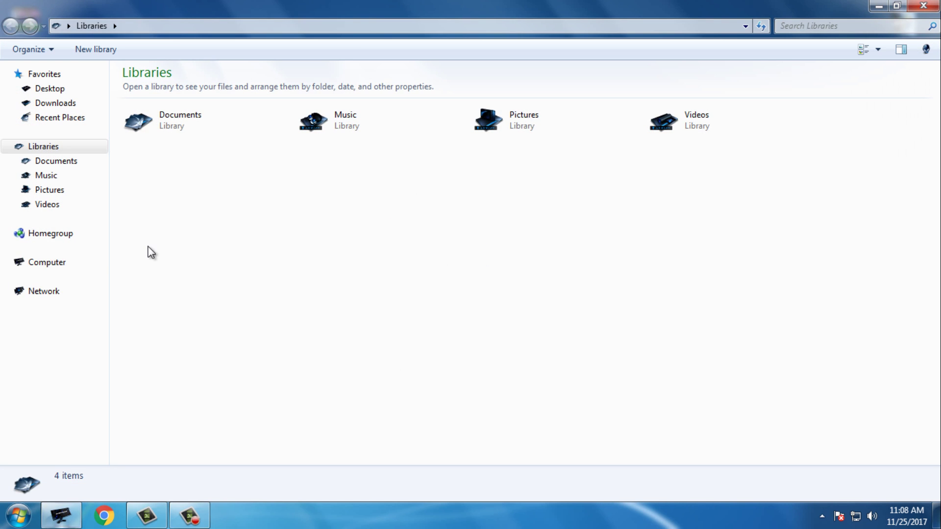
pyautogui.click(86, 261)
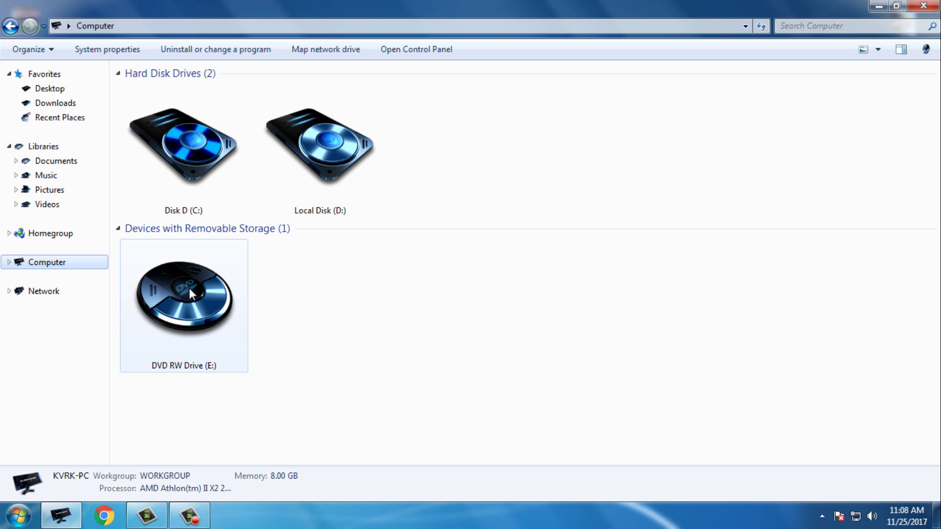
pyautogui.doubleClick(424, 6)
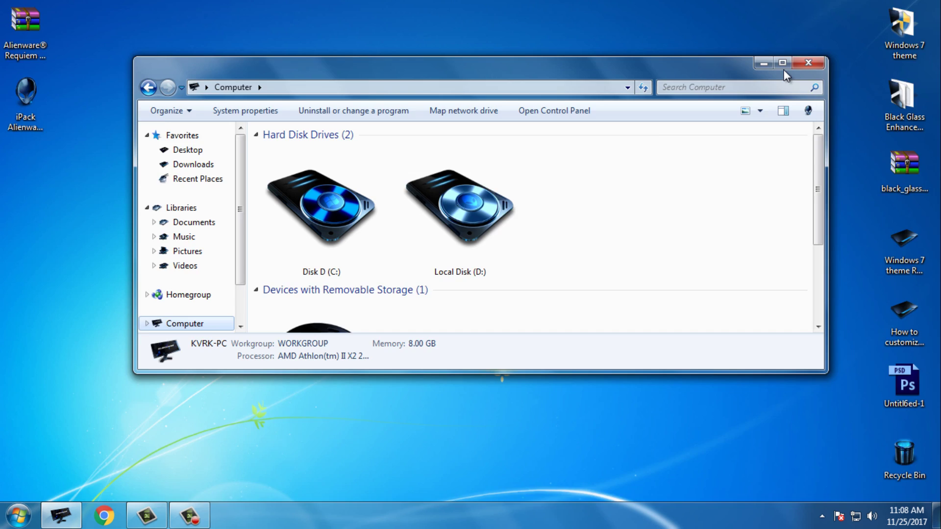
pyautogui.click(783, 64)
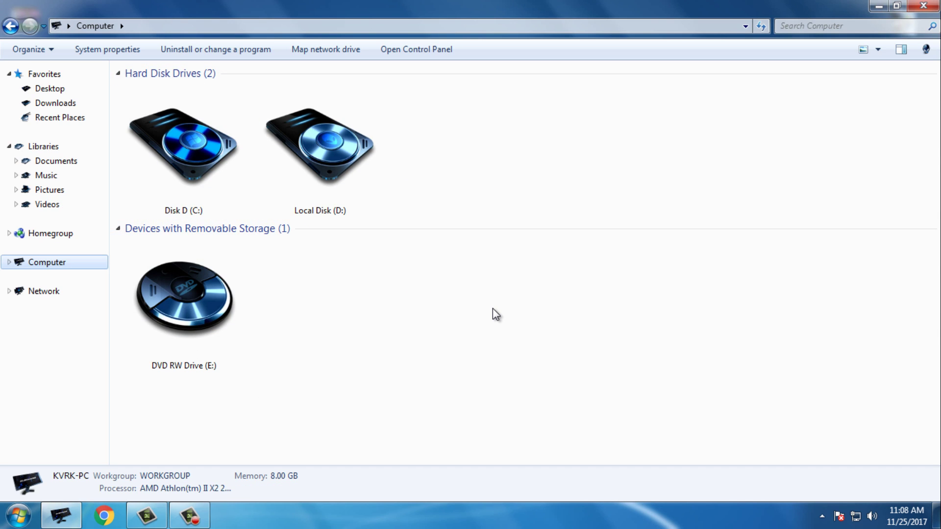
pyautogui.click(923, 5)
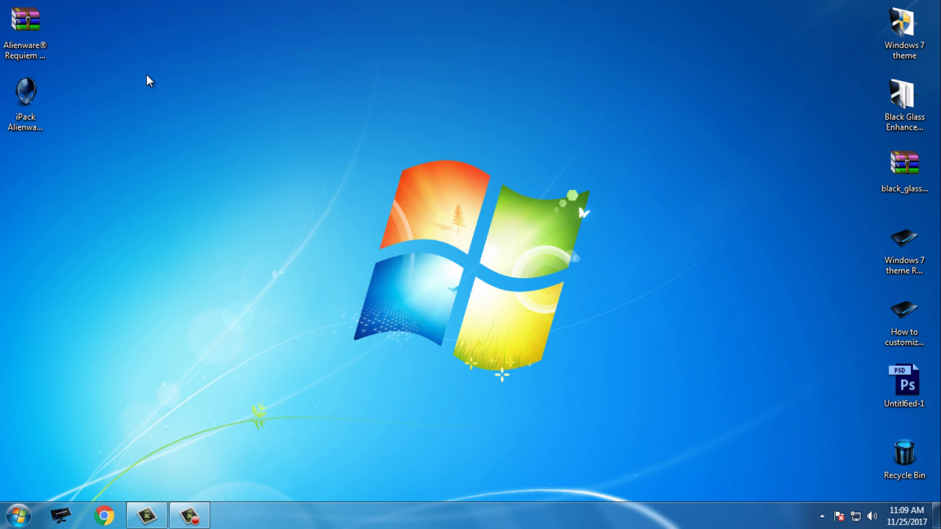
# - Select the Alienware Requiem archive and iPack installer on the desktop, then refresh it
pyautogui.click(29, 35)
pyautogui.click(25, 103)
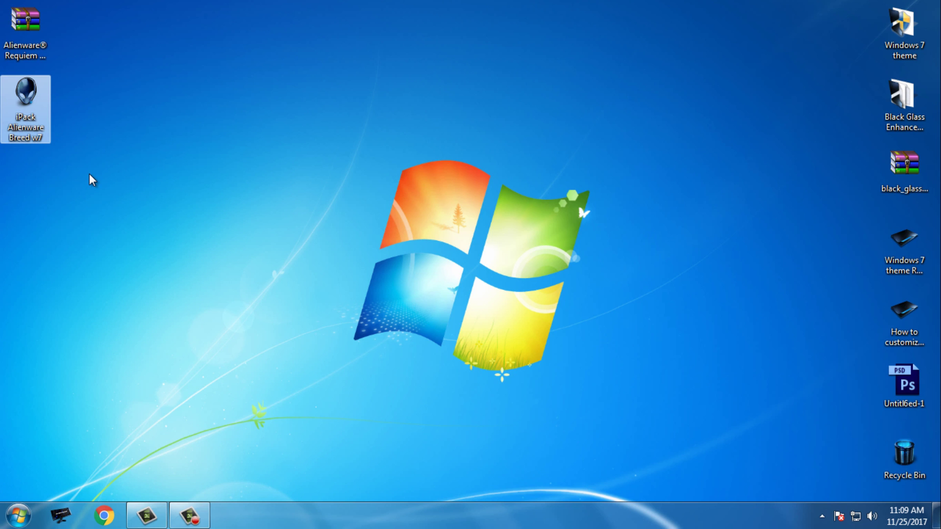
pyautogui.rightClick(126, 147)
pyautogui.click(161, 206)
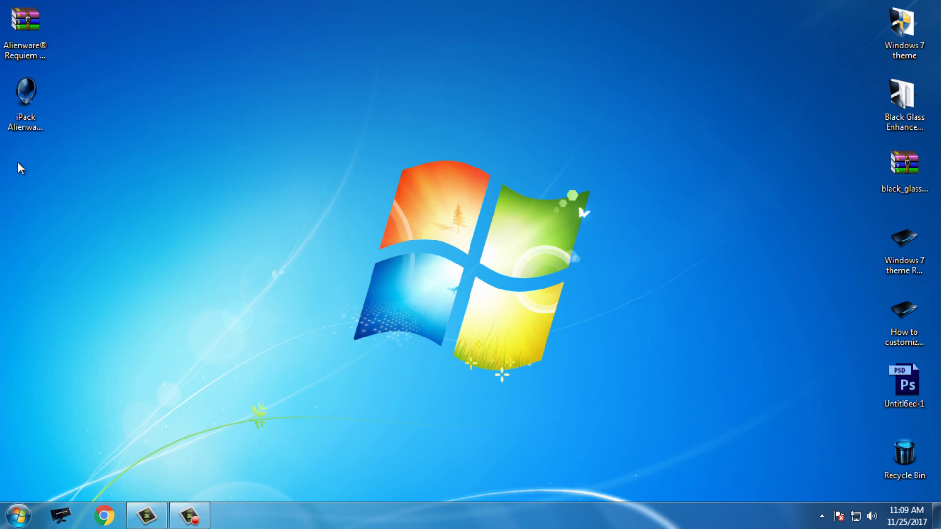
# - Launch the iPack Alienware Breed w7 installer twice, cancelling it each time
pyautogui.doubleClick(41, 112)
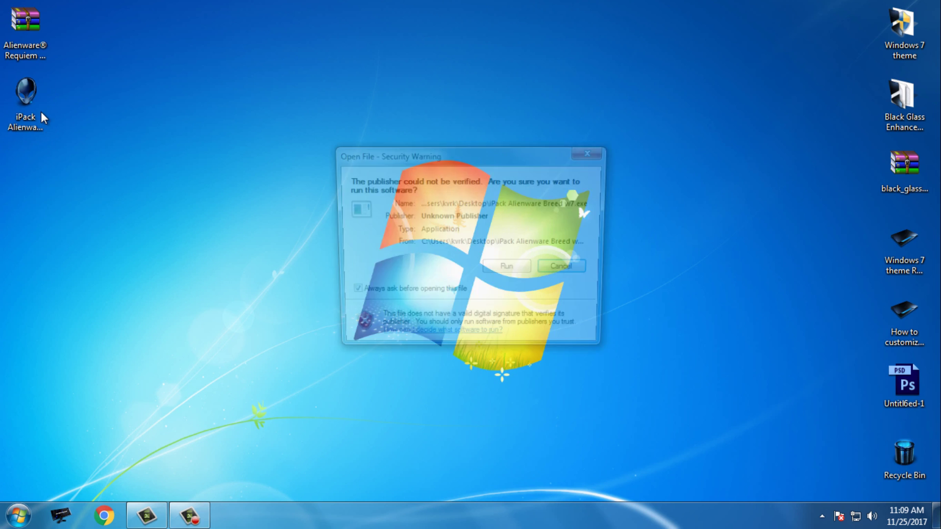
pyautogui.click(497, 271)
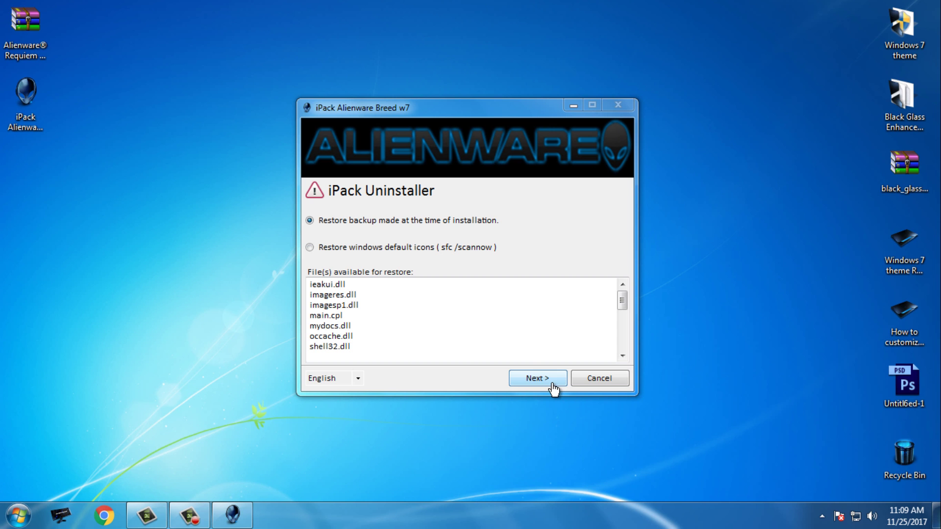
pyautogui.moveTo(431, 108); pyautogui.dragTo(451, 119)
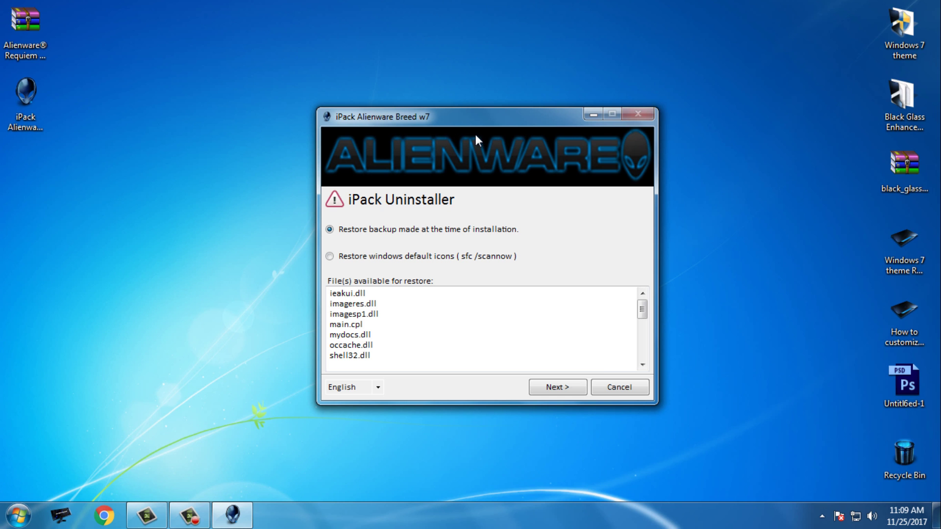
pyautogui.click(620, 389)
pyautogui.doubleClick(28, 117)
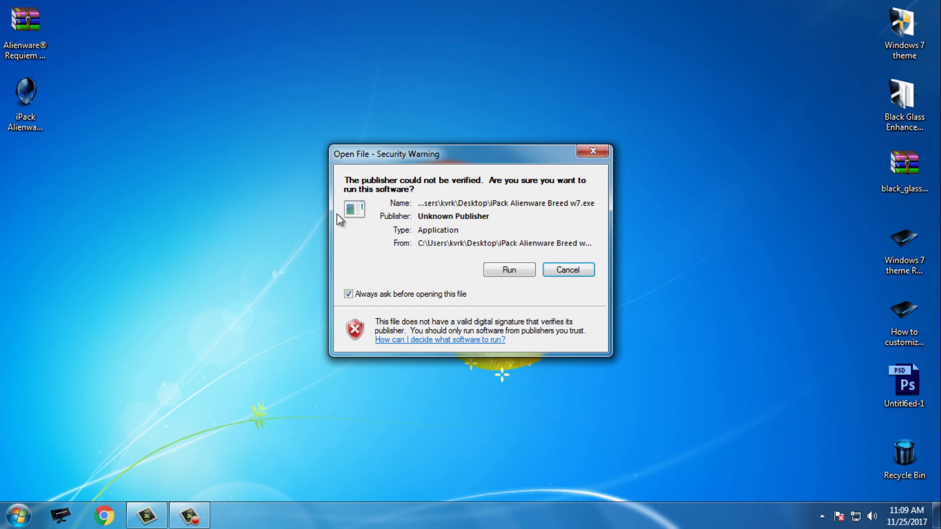
pyautogui.click(509, 270)
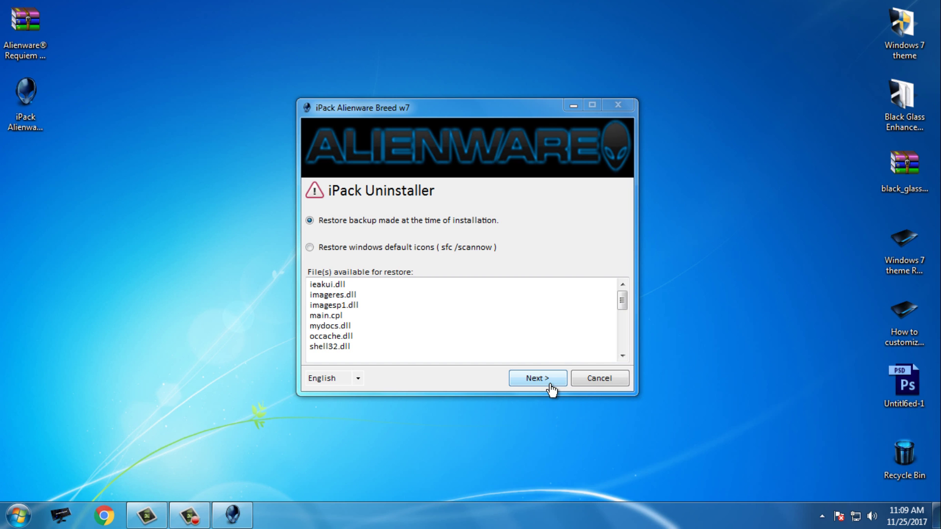
pyautogui.click(599, 378)
# - Refresh the desktop and extract the Alienware Requiem archive into its own folder
pyautogui.rightClick(294, 210)
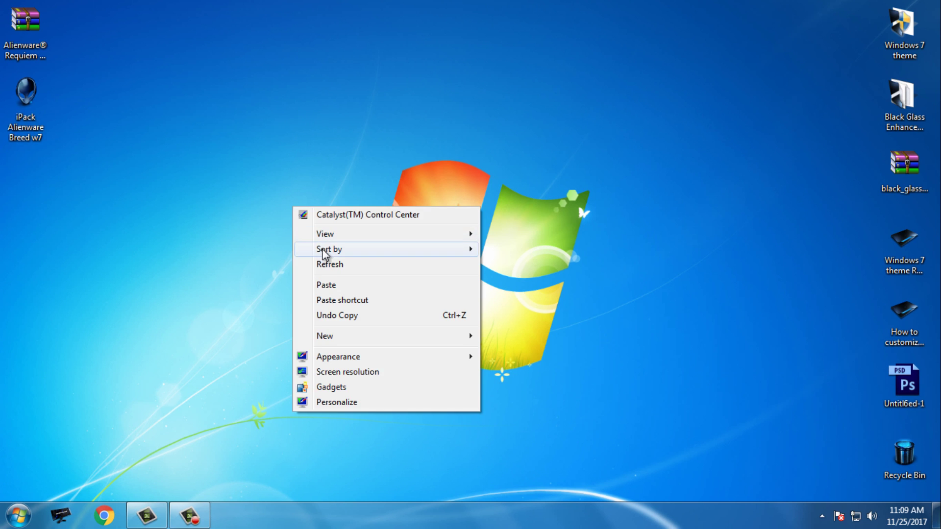
pyautogui.click(326, 263)
pyautogui.rightClick(122, 71)
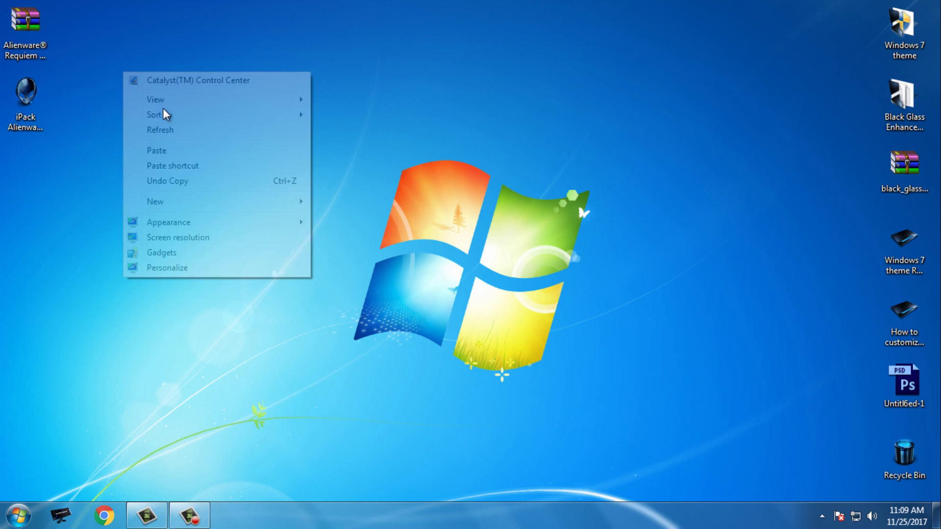
pyautogui.click(185, 132)
pyautogui.rightClick(51, 20)
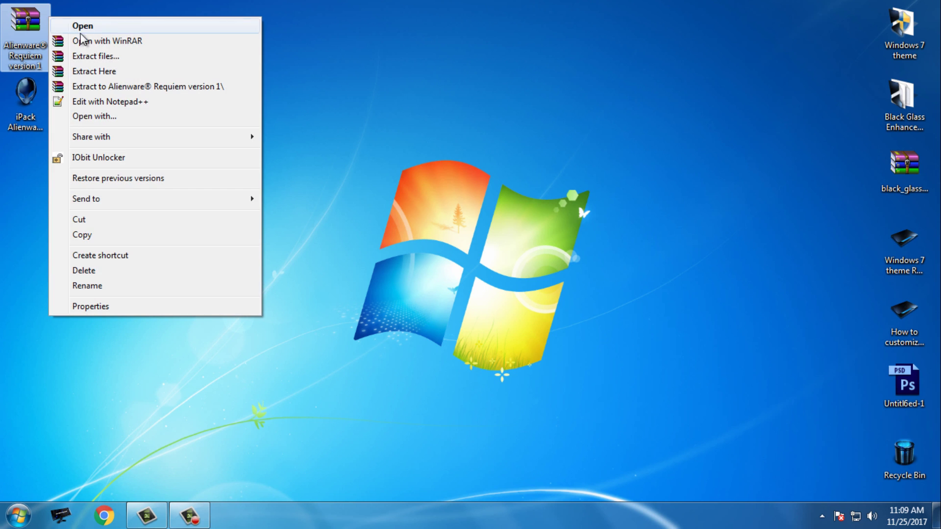
pyautogui.click(128, 85)
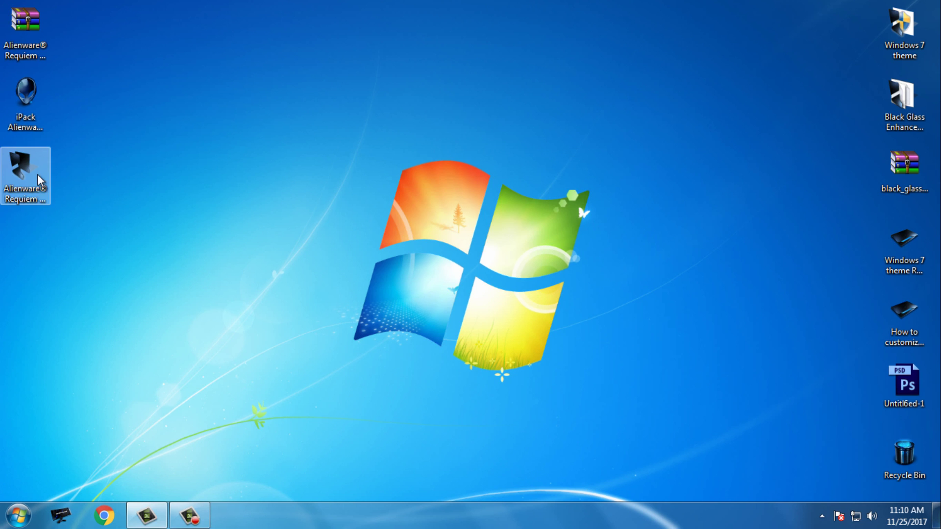
# - Copy the Requiem folder and theme file from the Alienware Requiem version 1 folder
pyautogui.doubleClick(37, 174)
pyautogui.doubleClick(185, 89)
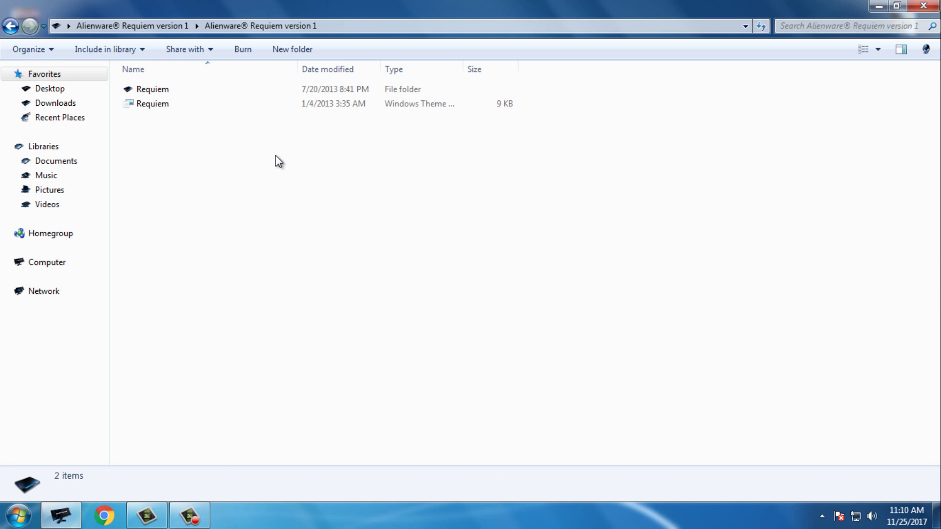
pyautogui.moveTo(157, 135); pyautogui.dragTo(228, 90)
pyautogui.rightClick(227, 91)
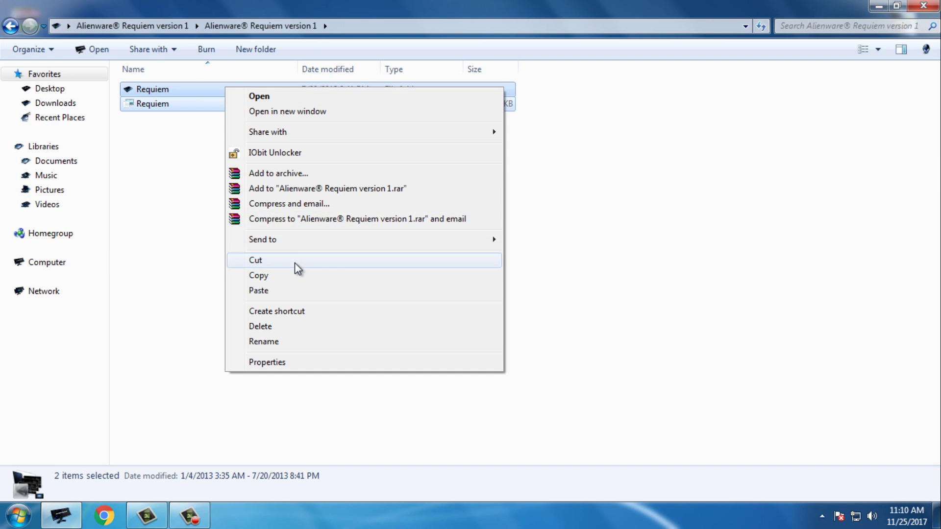
pyautogui.click(294, 273)
# - Paste the Requiem items into C:\Windows\Resources\Themes and close the window
pyautogui.click(76, 261)
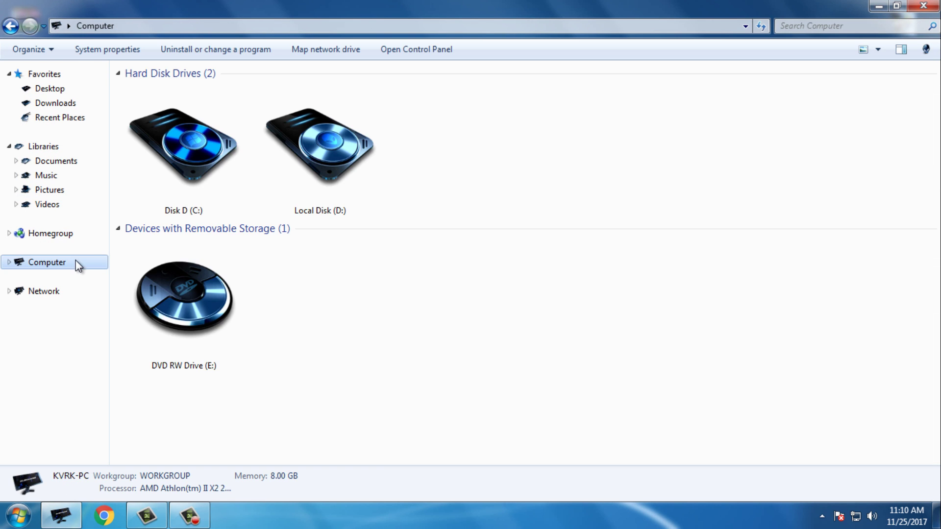
pyautogui.doubleClick(222, 169)
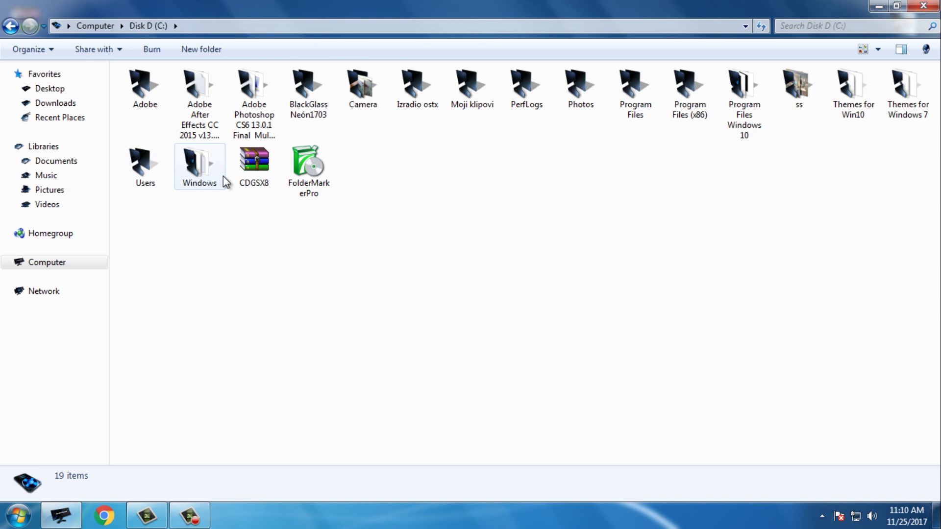
pyautogui.doubleClick(223, 176)
pyautogui.write('res')
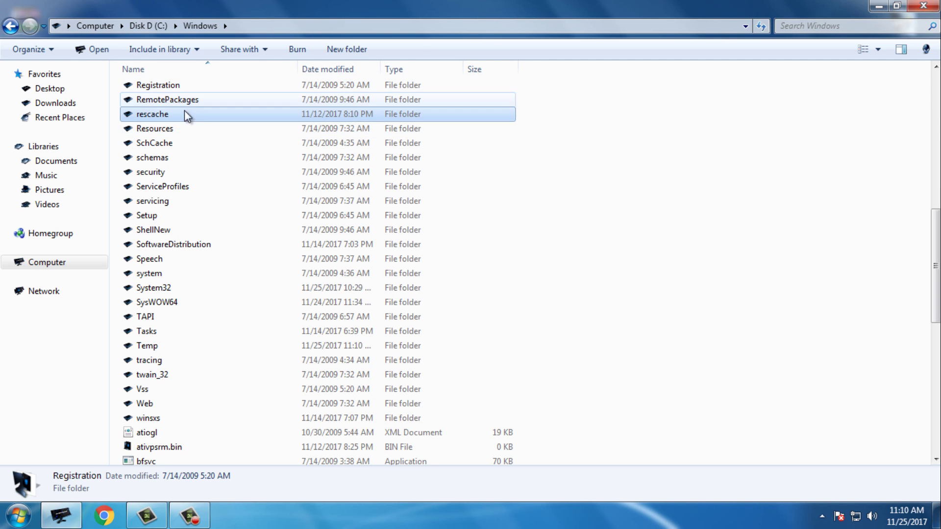
pyautogui.doubleClick(181, 131)
pyautogui.doubleClick(189, 108)
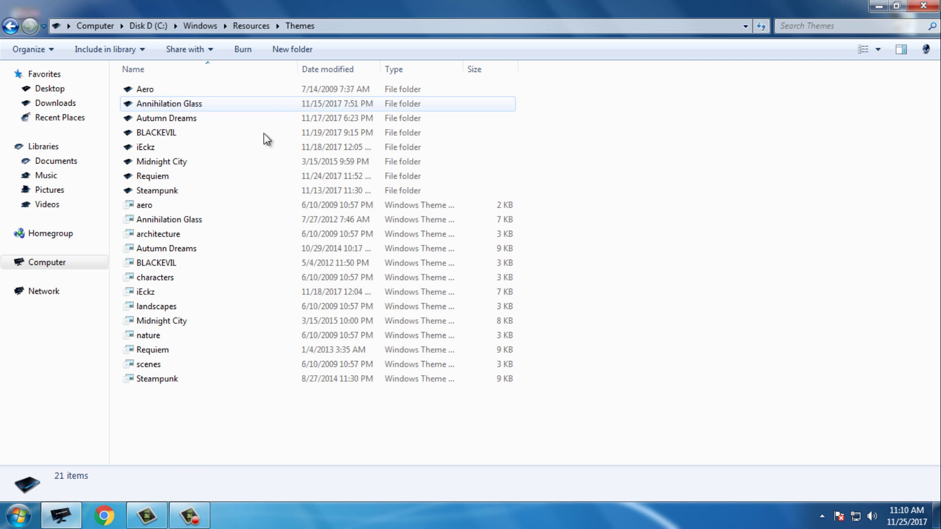
pyautogui.rightClick(608, 180)
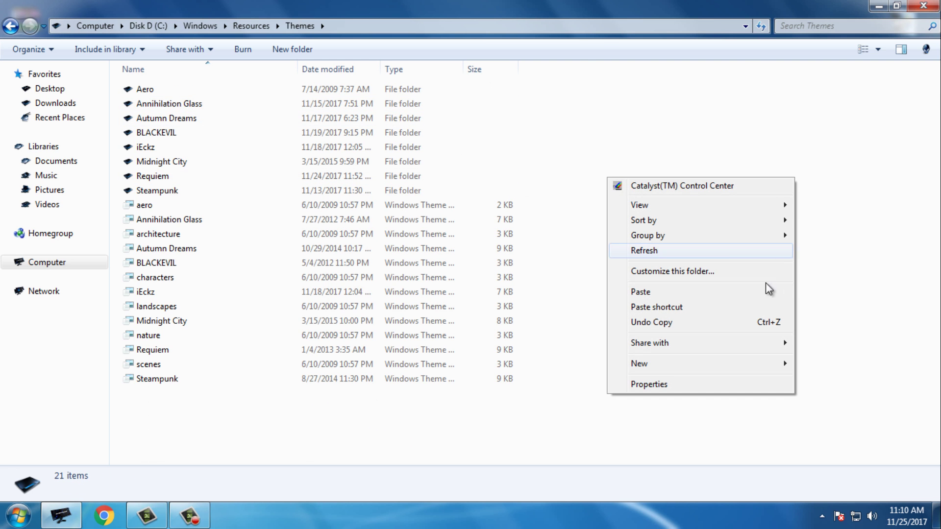
pyautogui.click(642, 292)
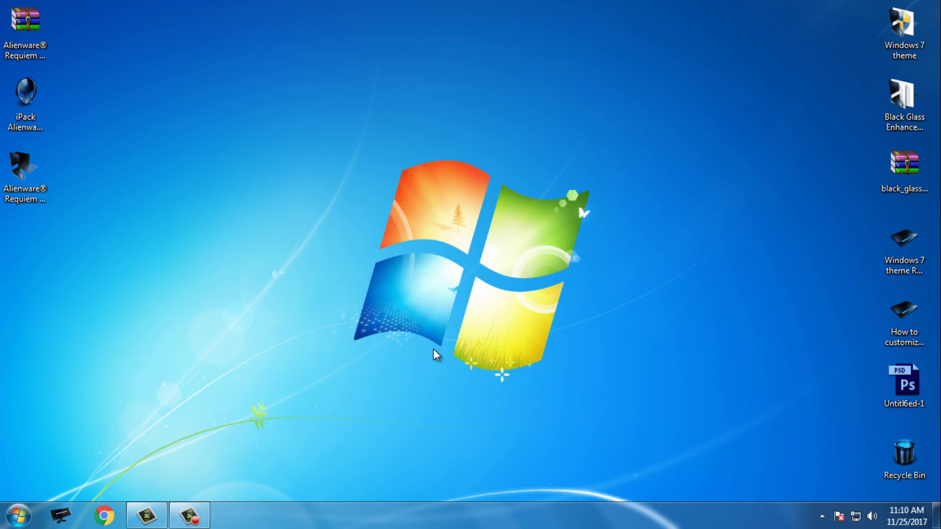
# - Apply the Requiem theme from Personalization and close the window
pyautogui.rightClick(433, 350)
pyautogui.click(454, 340)
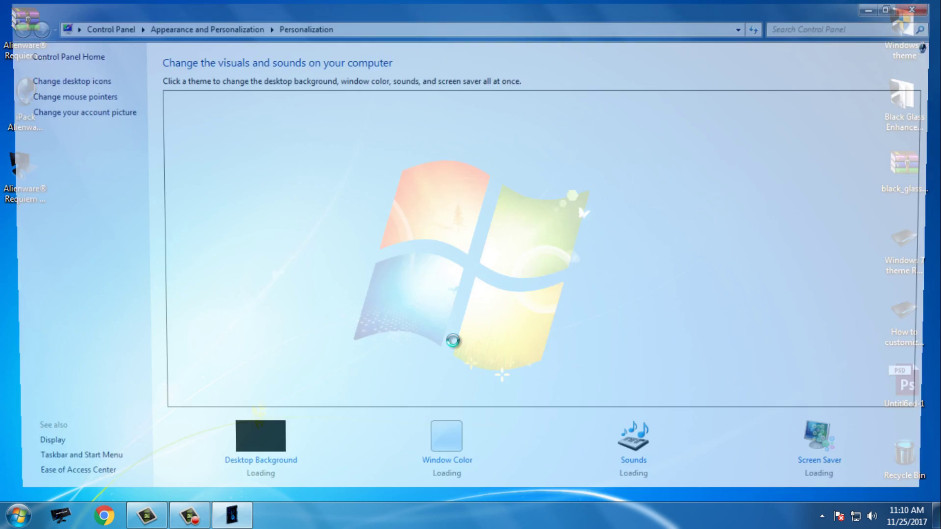
pyautogui.scroll(-3, 356, 334)
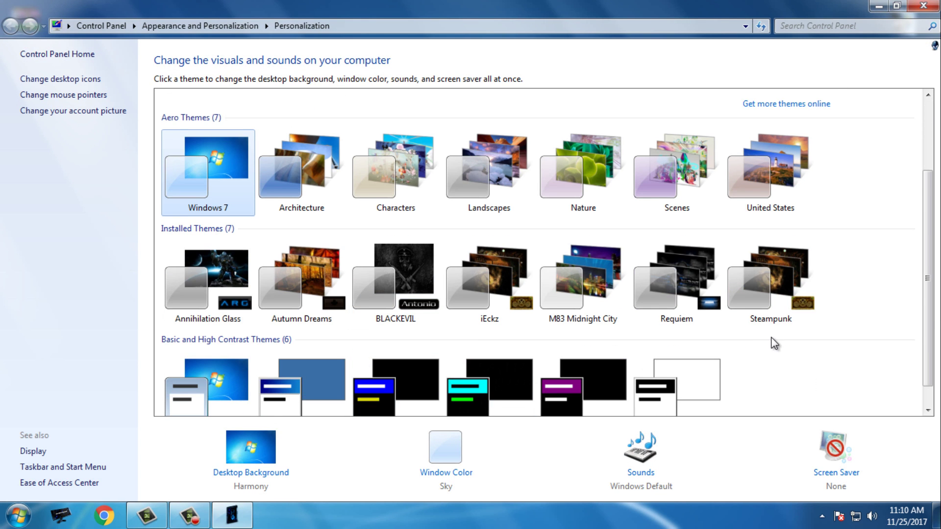
pyautogui.scroll(-1, 773, 343)
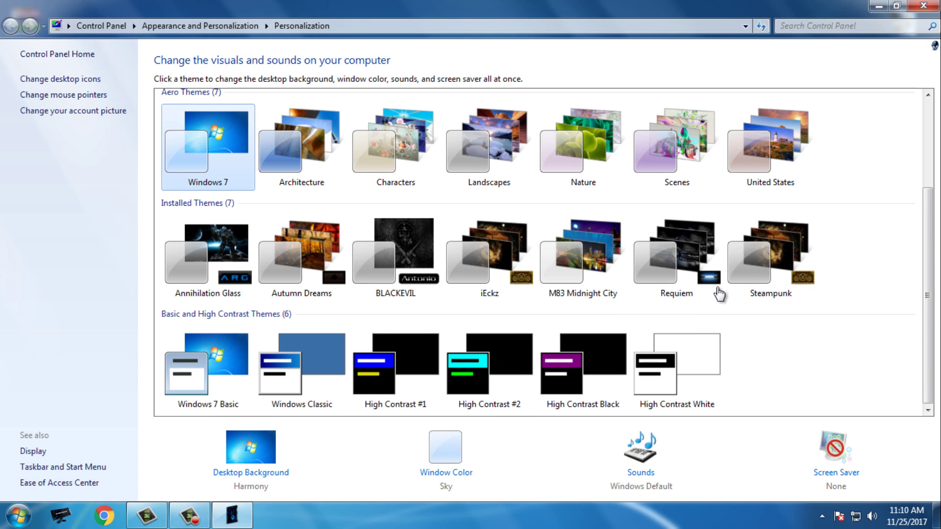
pyautogui.click(690, 265)
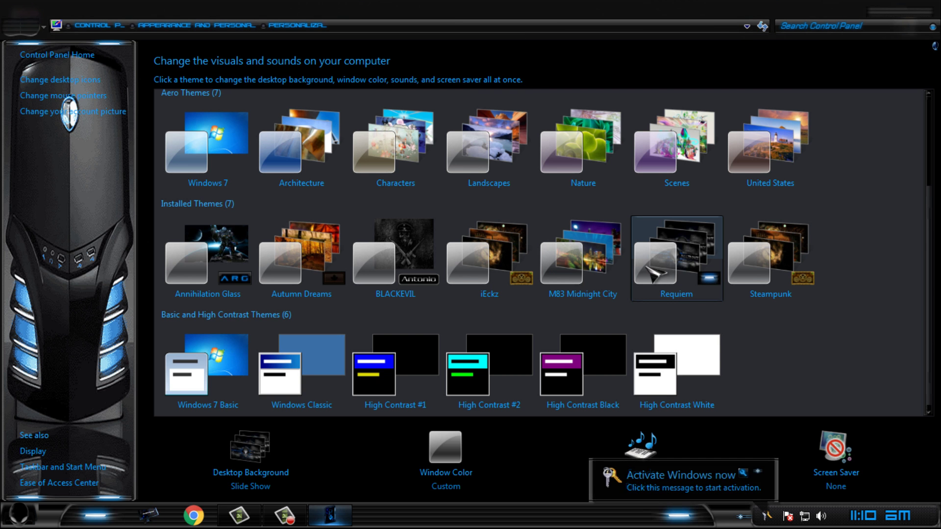
pyautogui.click(924, 13)
# - Refresh the desktop, dismiss the activation reminder, and select BlackGlassEnhanced in the Black Glass Enhanced folder
pyautogui.rightClick(284, 98)
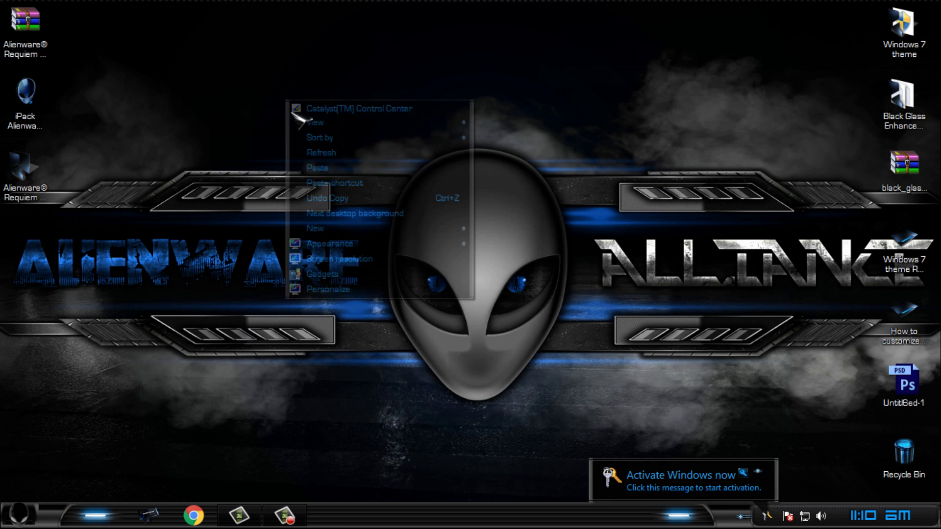
pyautogui.click(320, 162)
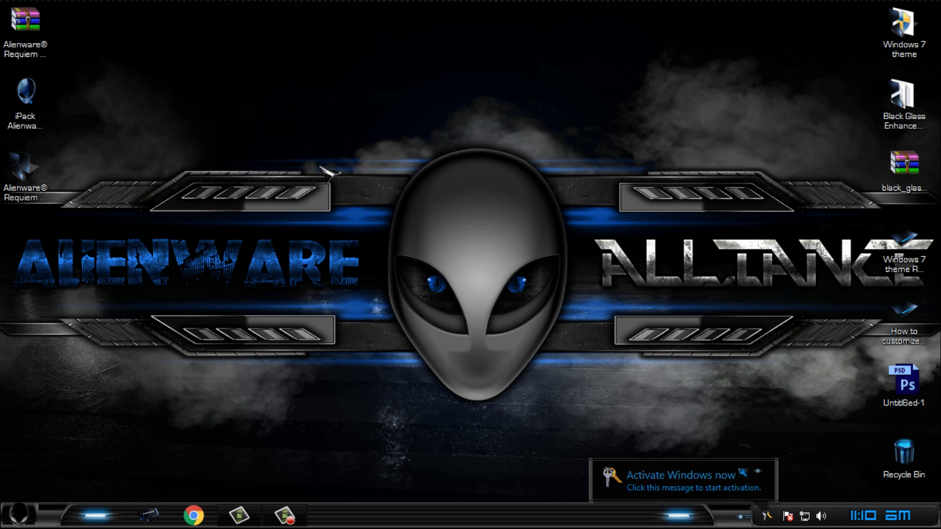
pyautogui.click(758, 471)
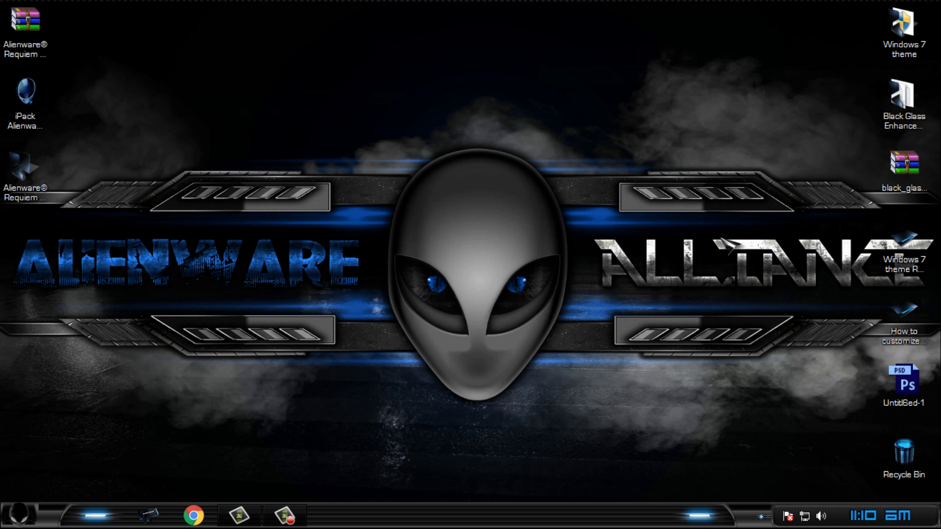
pyautogui.doubleClick(907, 98)
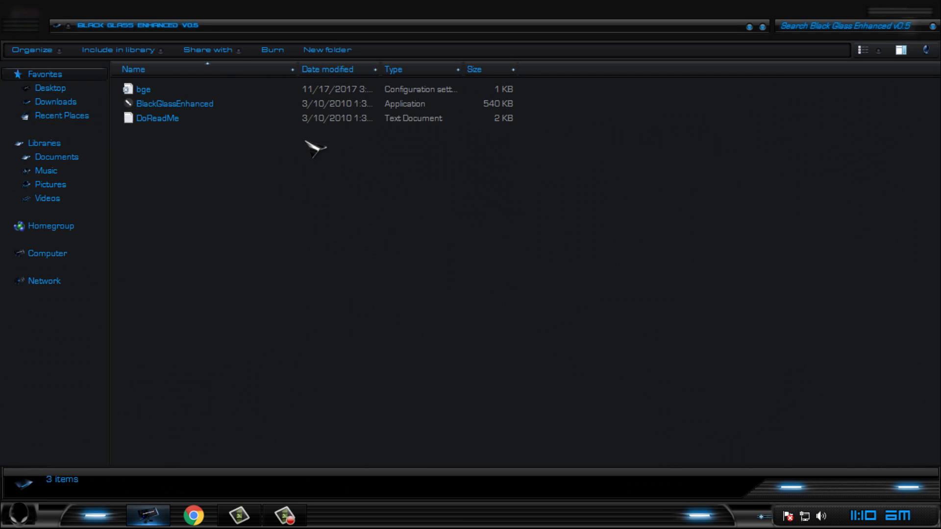
pyautogui.click(173, 105)
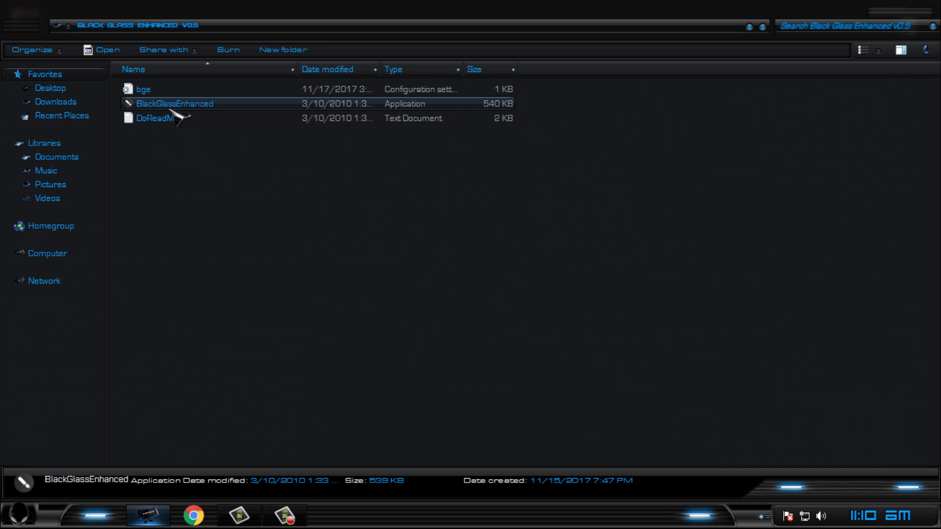
pyautogui.click(761, 514)
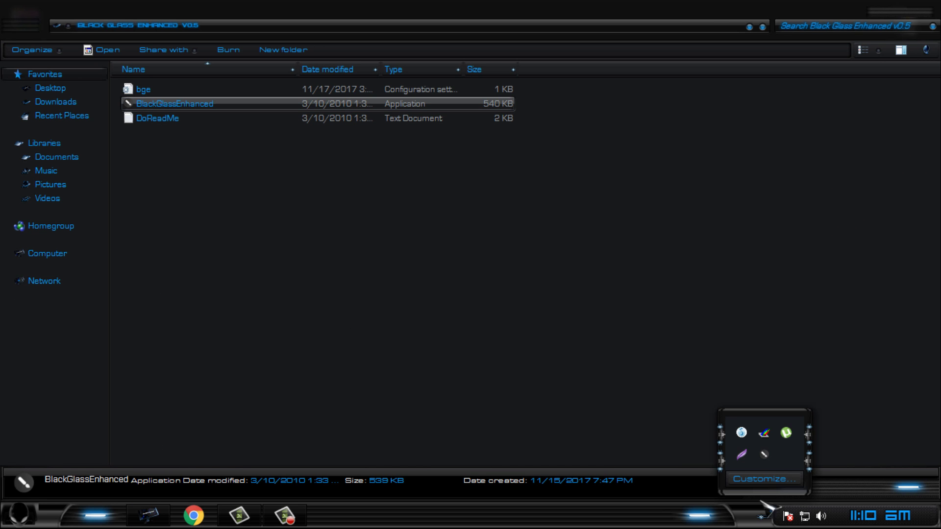
# - Preview the restyled Computer window at a smaller size showing the DVD drive, then close it
pyautogui.click(148, 514)
pyautogui.rightClick(132, 125)
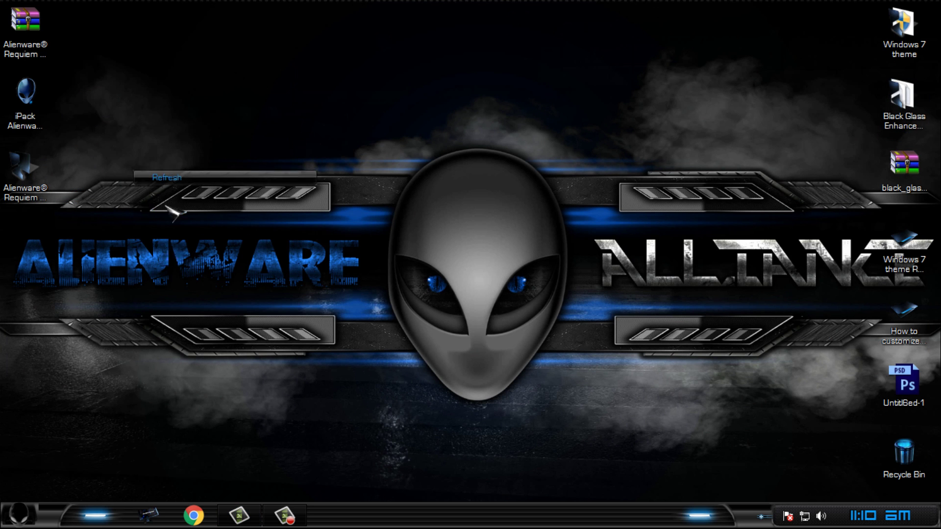
pyautogui.click(148, 514)
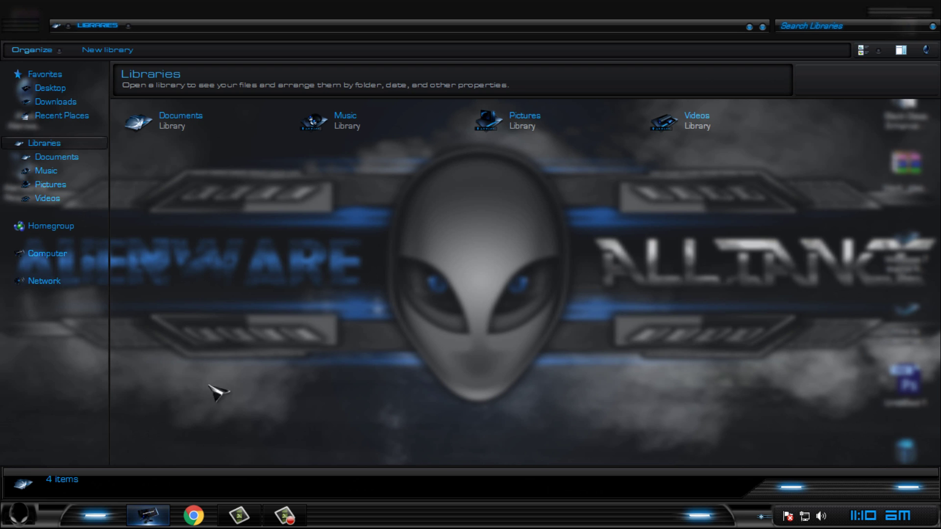
pyautogui.click(76, 254)
pyautogui.moveTo(520, 8); pyautogui.dragTo(521, 36)
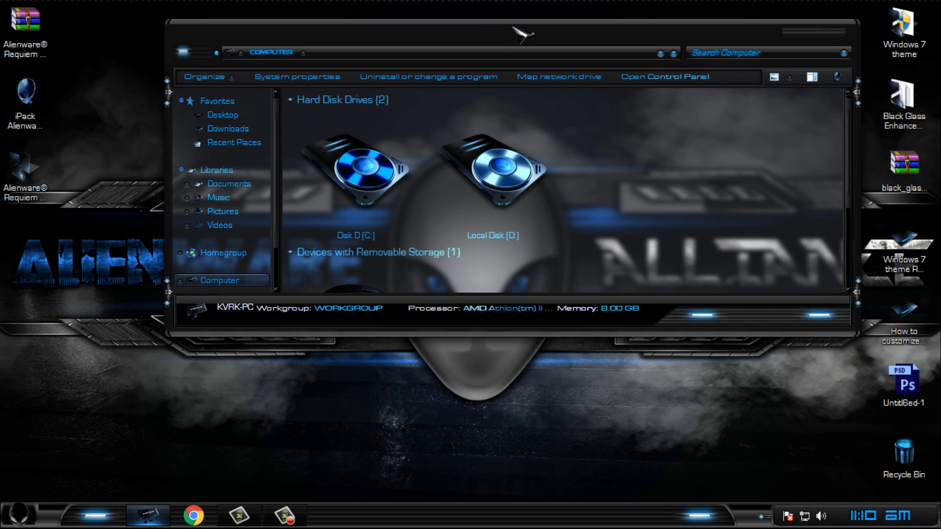
pyautogui.moveTo(170, 340); pyautogui.dragTo(174, 425)
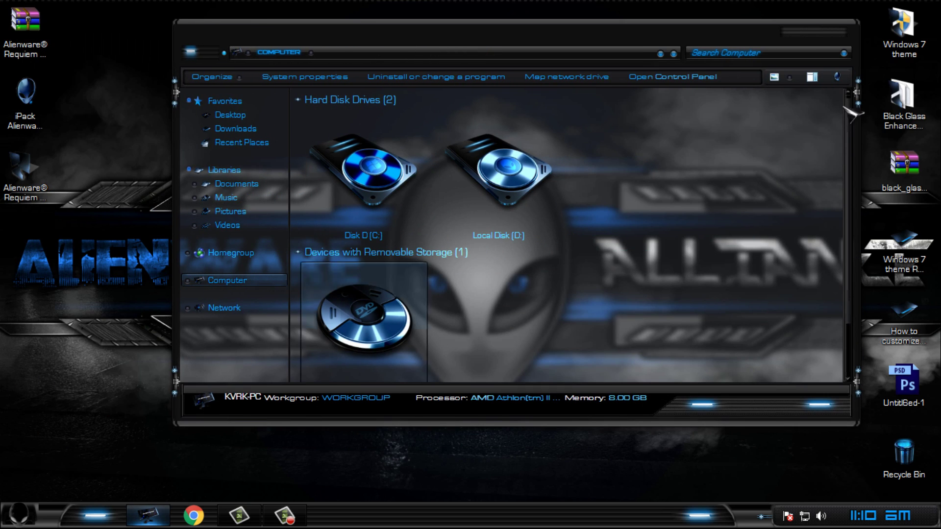
pyautogui.click(837, 32)
# - Refresh the desktop and bring up the Start menu's options for Computer
pyautogui.rightClick(373, 133)
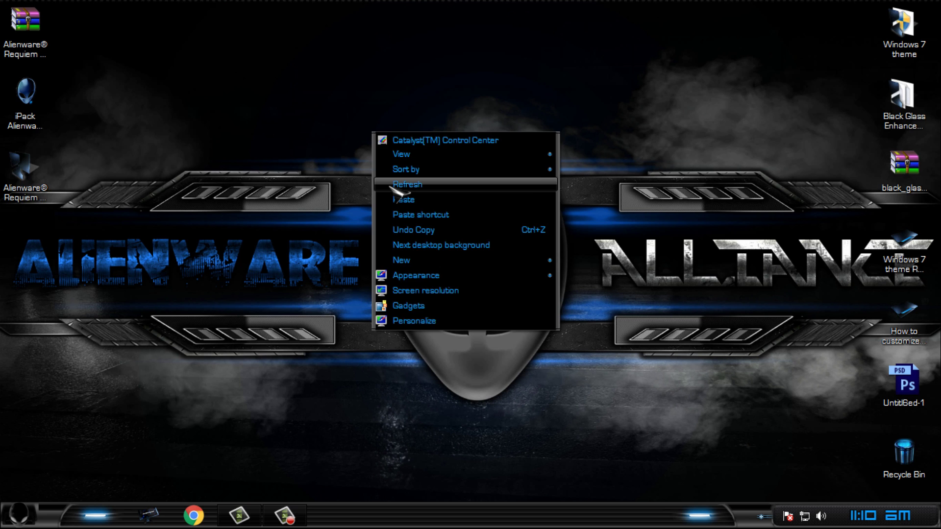
pyautogui.click(406, 184)
pyautogui.click(19, 515)
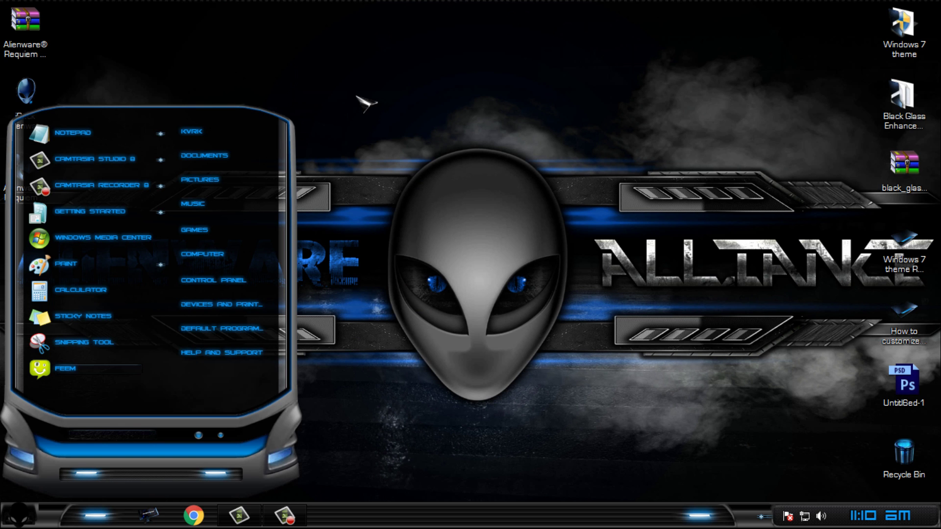
pyautogui.rightClick(228, 254)
# - View the restyled System properties window, close it, and refresh the desktop
pyautogui.click(272, 355)
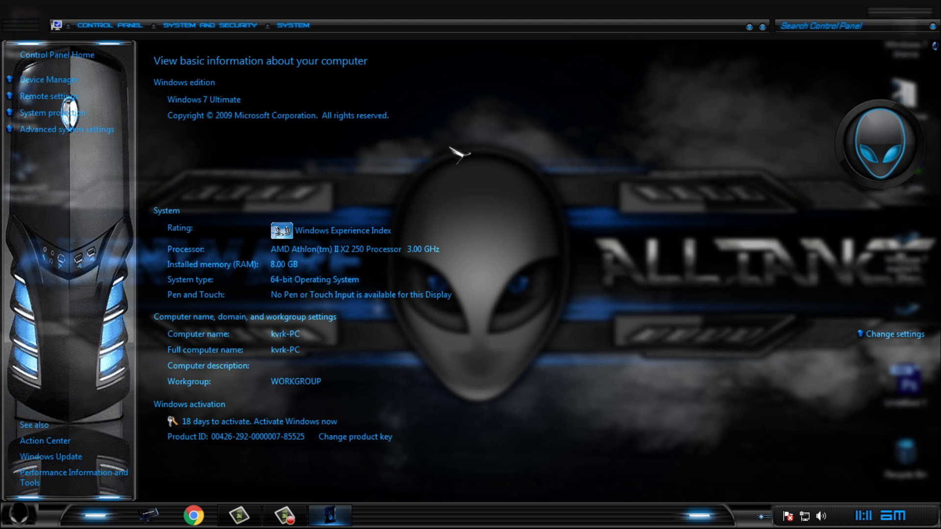
pyautogui.moveTo(537, 7); pyautogui.dragTo(504, 74)
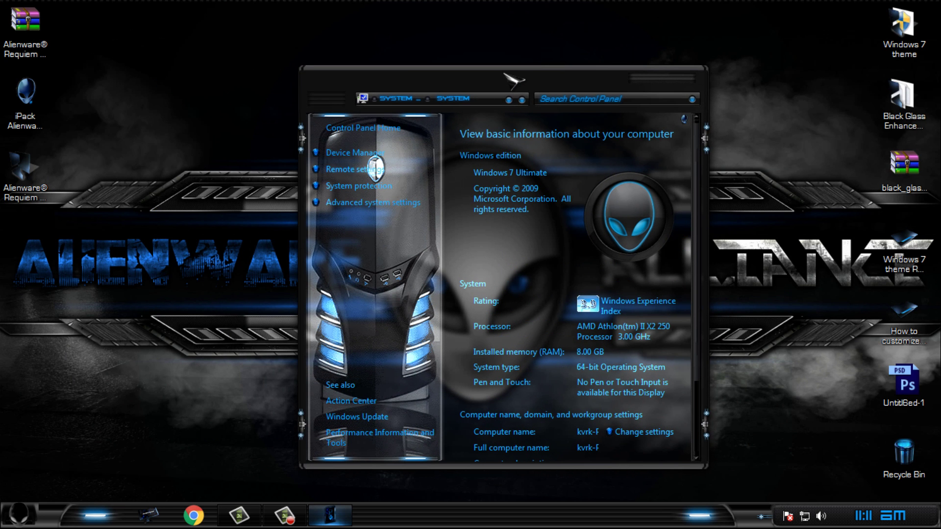
pyautogui.click(691, 79)
pyautogui.rightClick(384, 44)
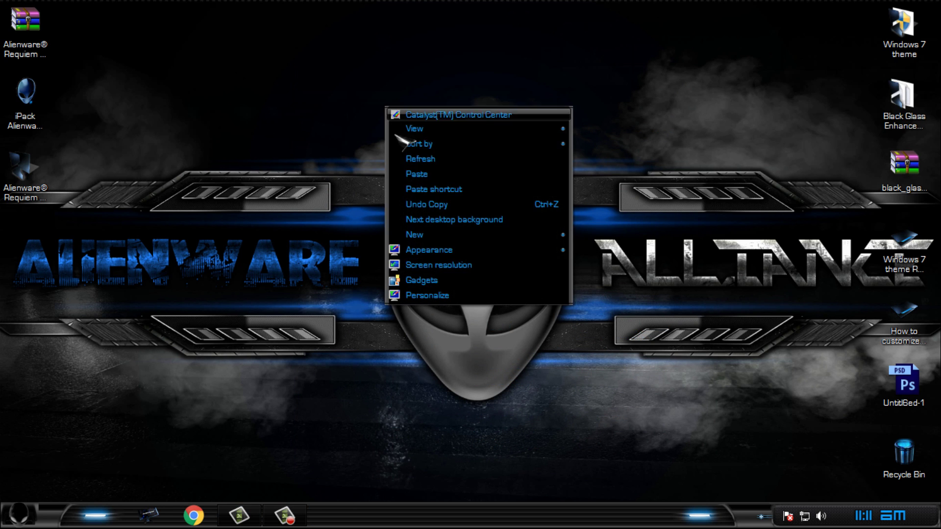
pyautogui.click(259, 342)
# - Check the restyled Computer view in Explorer, close it, and open Personalization
pyautogui.click(148, 514)
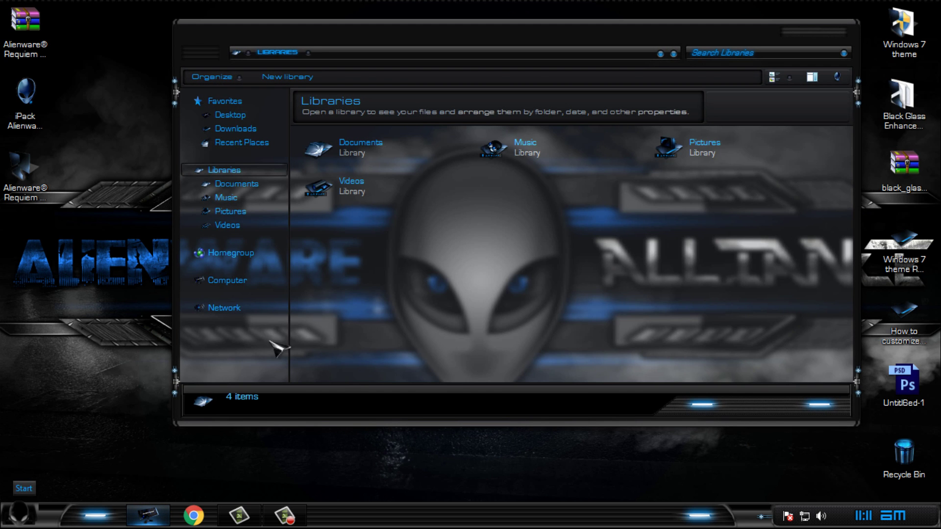
pyautogui.click(228, 281)
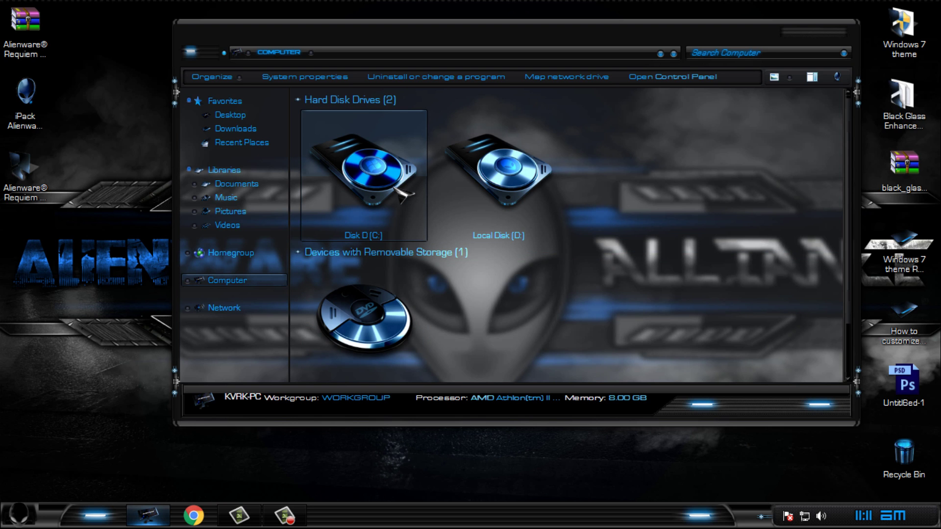
pyautogui.click(838, 31)
pyautogui.rightClick(462, 93)
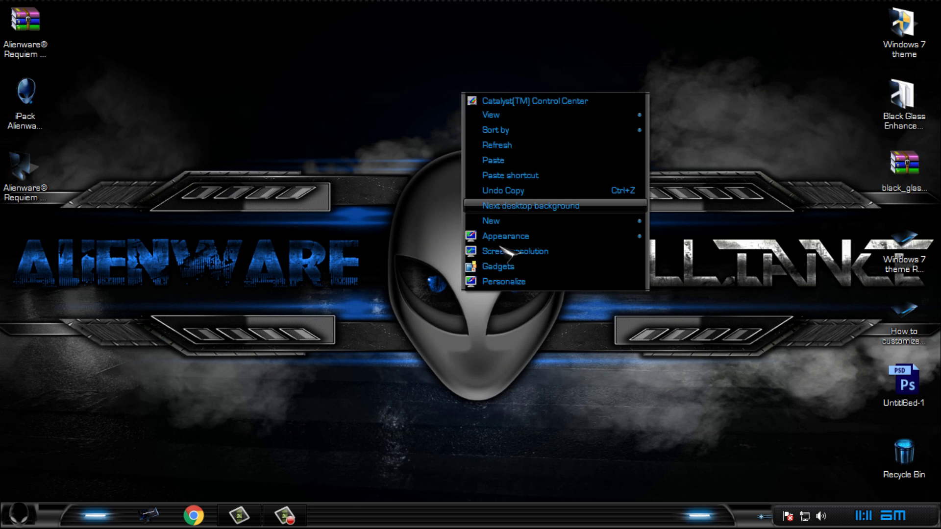
pyautogui.click(510, 281)
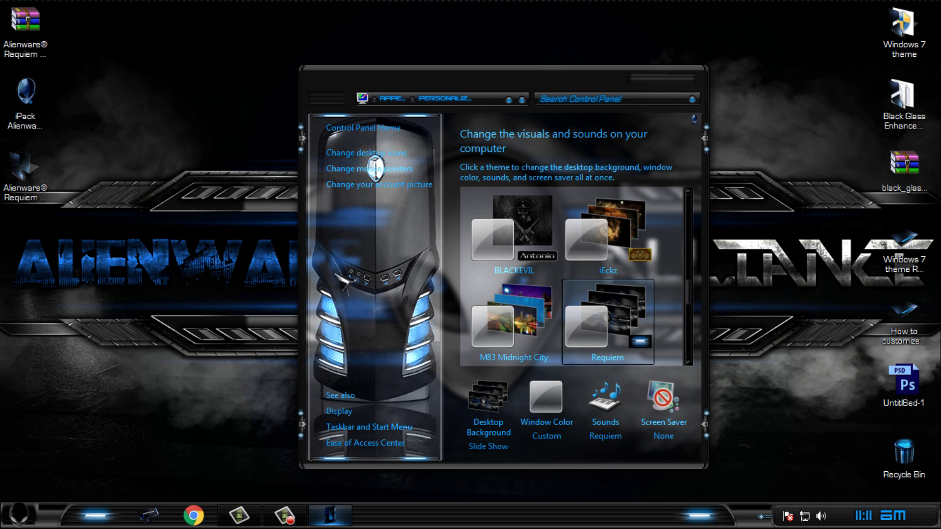
pyautogui.click(684, 77)
pyautogui.rightClick(446, 67)
pyautogui.click(490, 237)
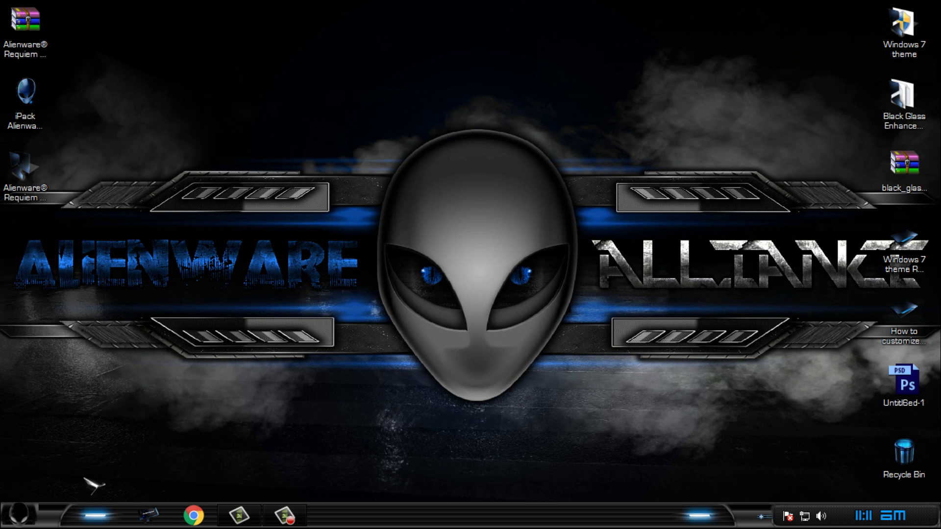
pyautogui.click(148, 514)
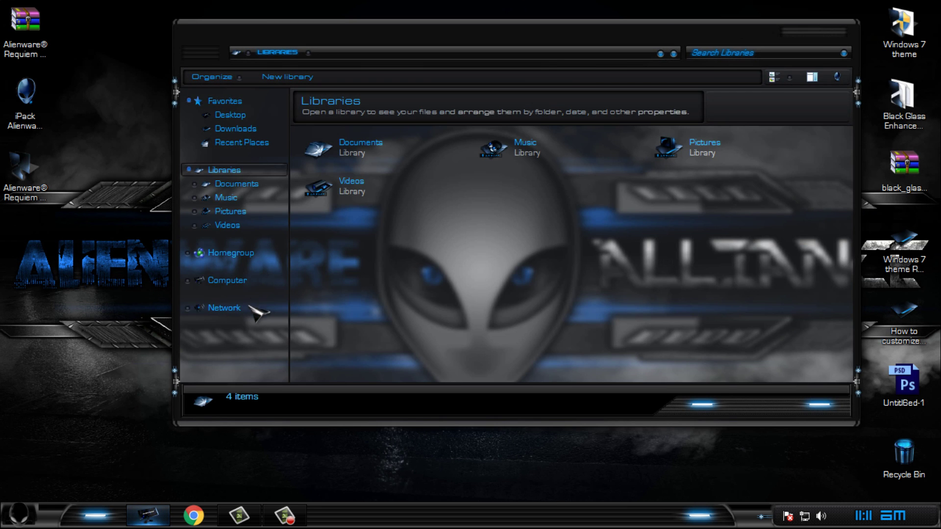
pyautogui.click(255, 281)
pyautogui.click(836, 41)
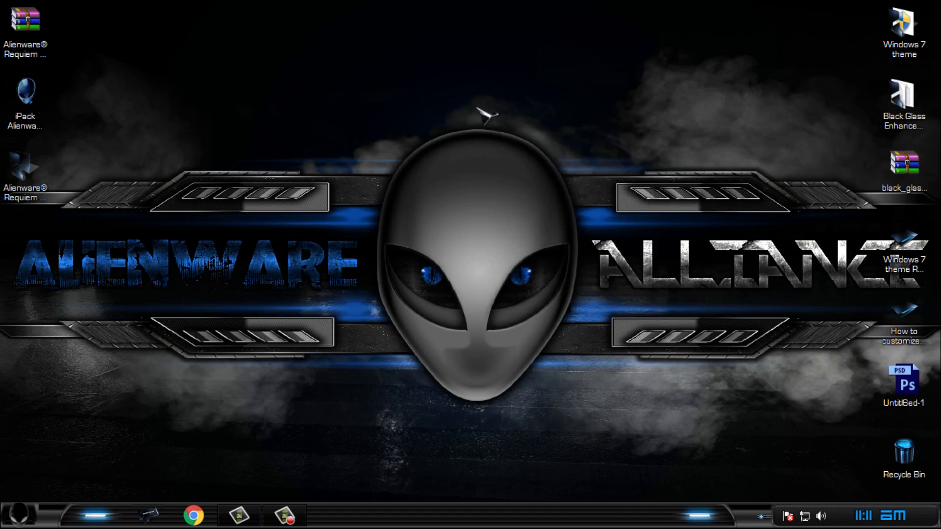
pyautogui.rightClick(479, 109)
pyautogui.click(520, 218)
pyautogui.rightClick(404, 134)
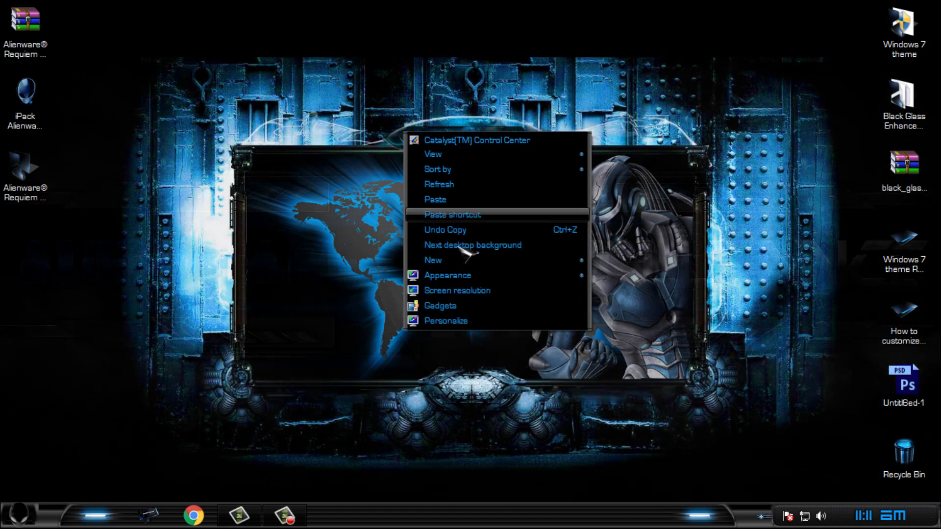
pyautogui.click(461, 245)
pyautogui.rightClick(430, 58)
pyautogui.click(466, 173)
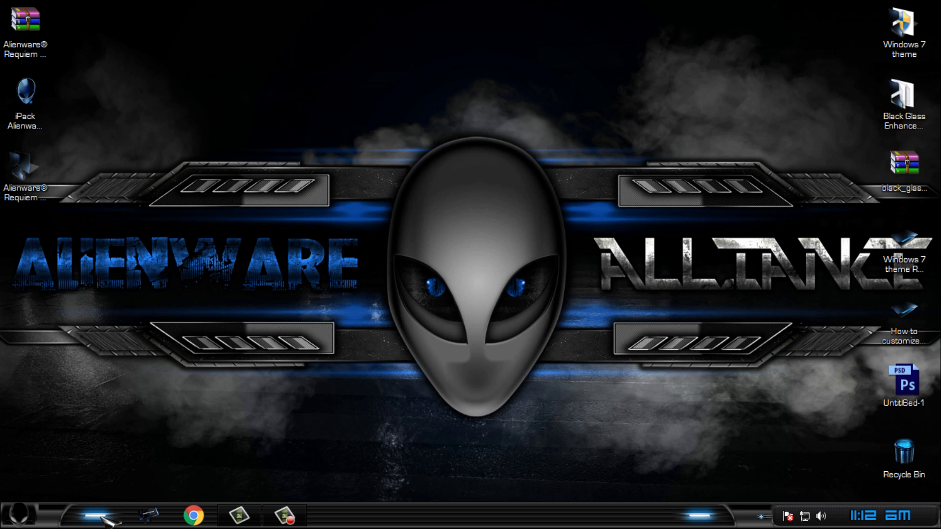
# - Open Computer in Explorer as a shorter window moved toward the top right
pyautogui.click(148, 515)
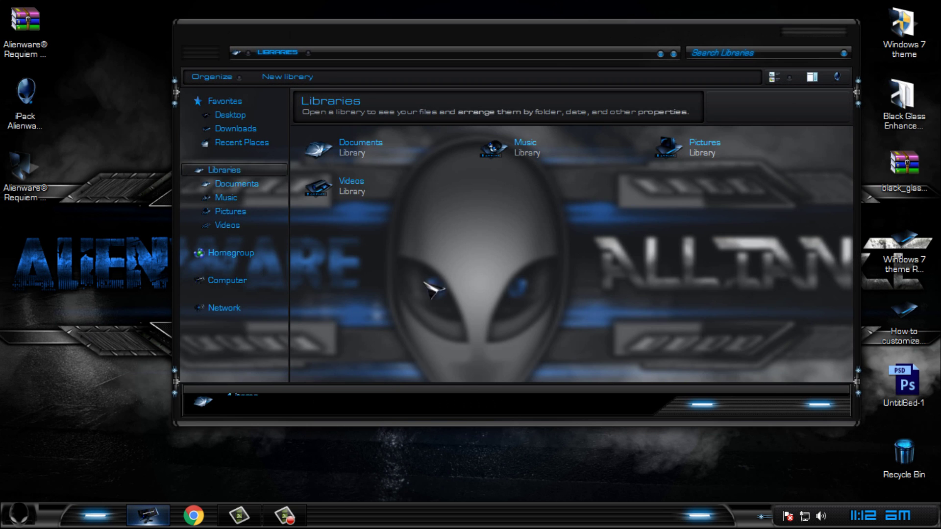
pyautogui.click(239, 283)
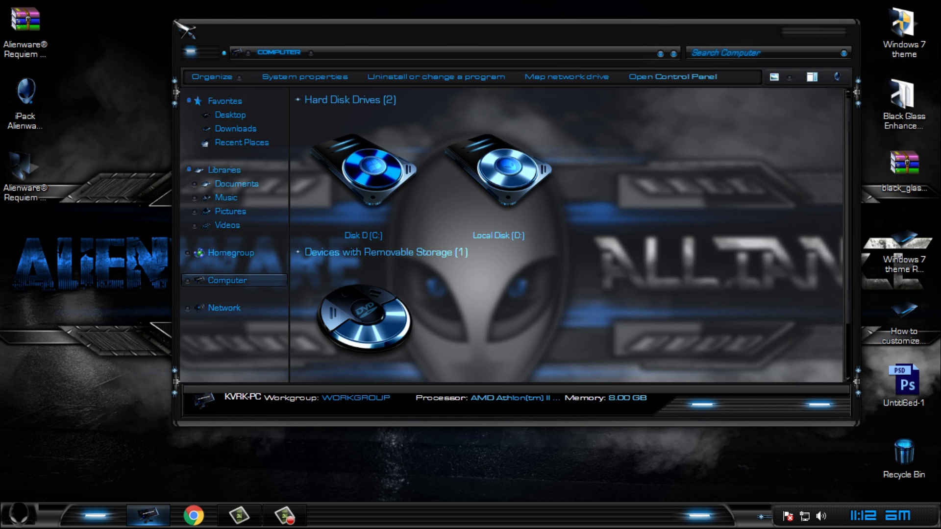
pyautogui.moveTo(178, 23); pyautogui.dragTo(365, 156)
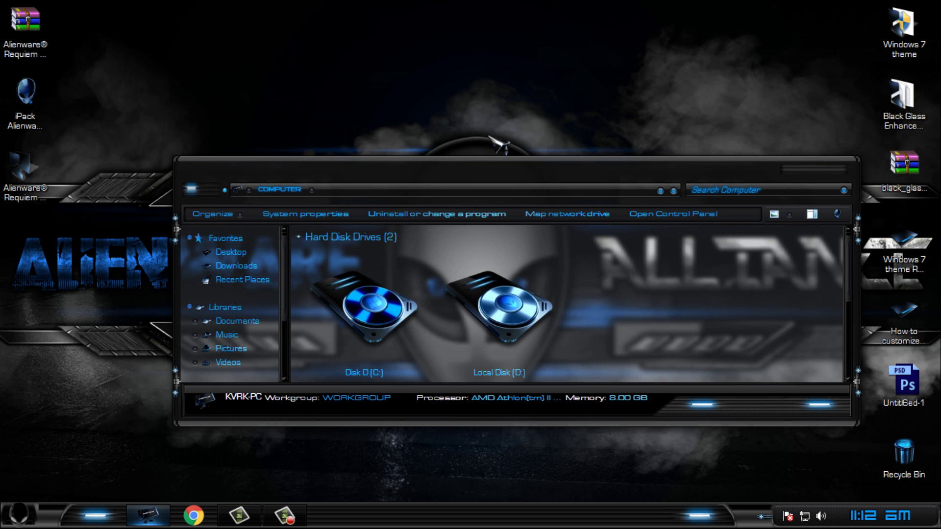
pyautogui.moveTo(489, 156); pyautogui.dragTo(552, 32)
# - Set the drive icons to Large Icons with the Views slider, then open the Start menu
pyautogui.click(854, 79)
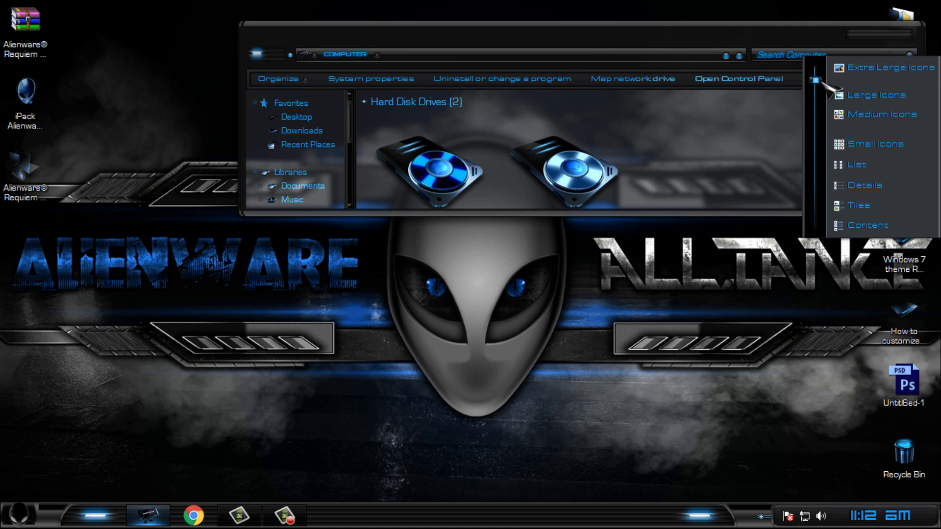
pyautogui.moveTo(822, 86); pyautogui.dragTo(822, 115)
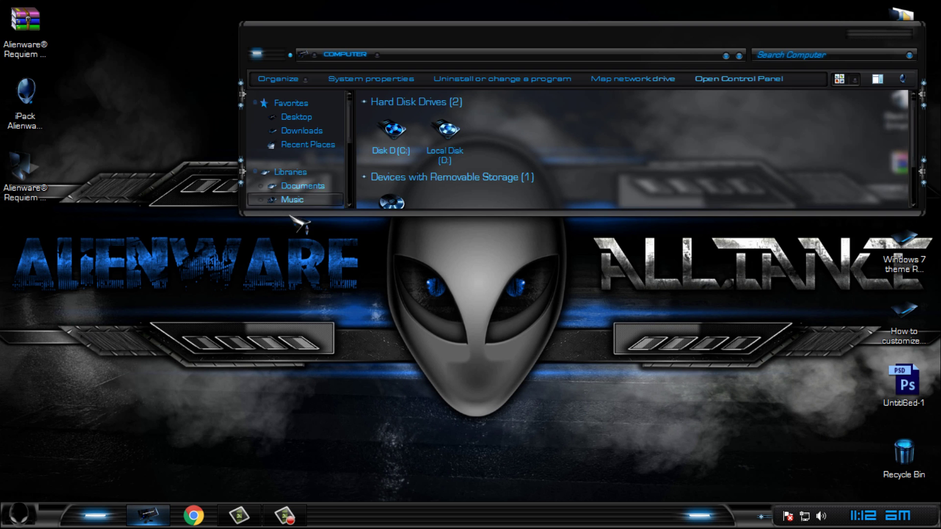
pyautogui.moveTo(240, 216); pyautogui.dragTo(323, 282)
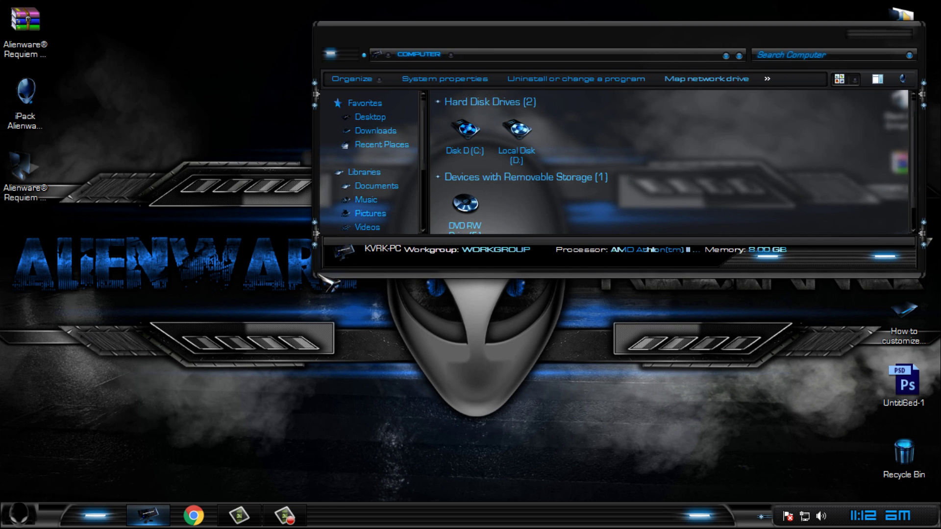
pyautogui.click(853, 80)
pyautogui.moveTo(816, 80); pyautogui.dragTo(816, 58)
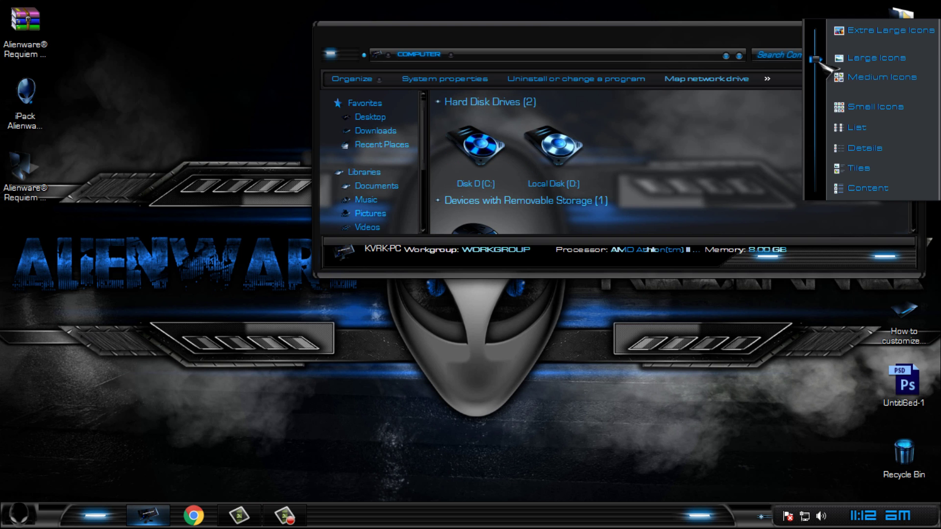
pyautogui.scroll(-1, 916, 131)
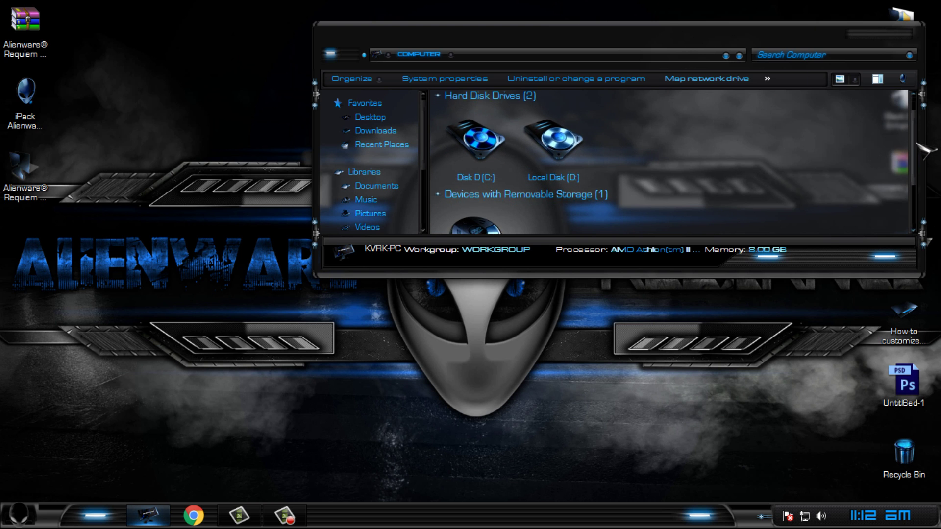
pyautogui.click(19, 514)
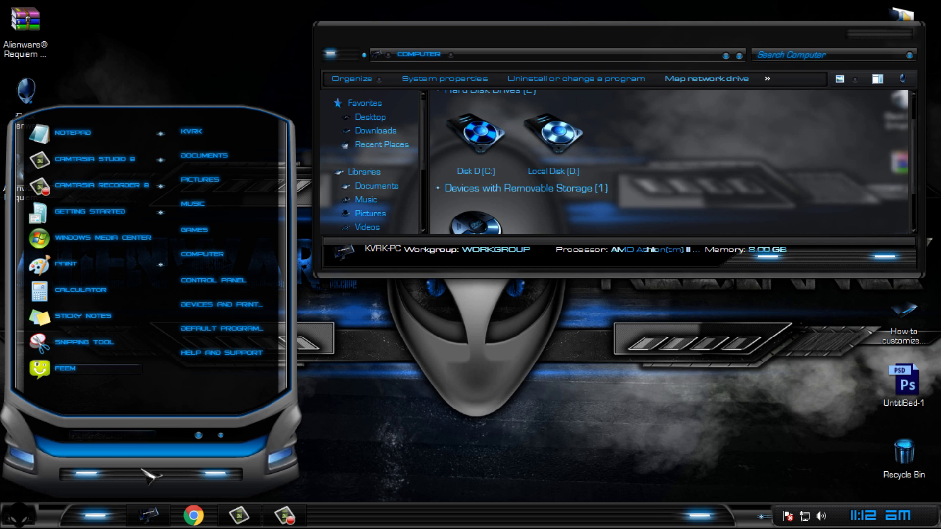
# - Open Control Panel from All Programs, move it, maximize it, and restore it
pyautogui.click(118, 437)
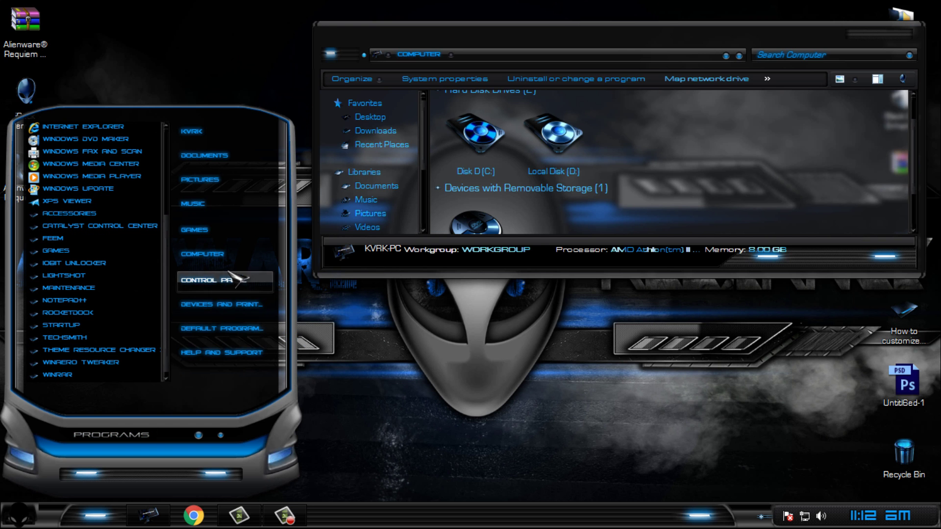
pyautogui.click(255, 290)
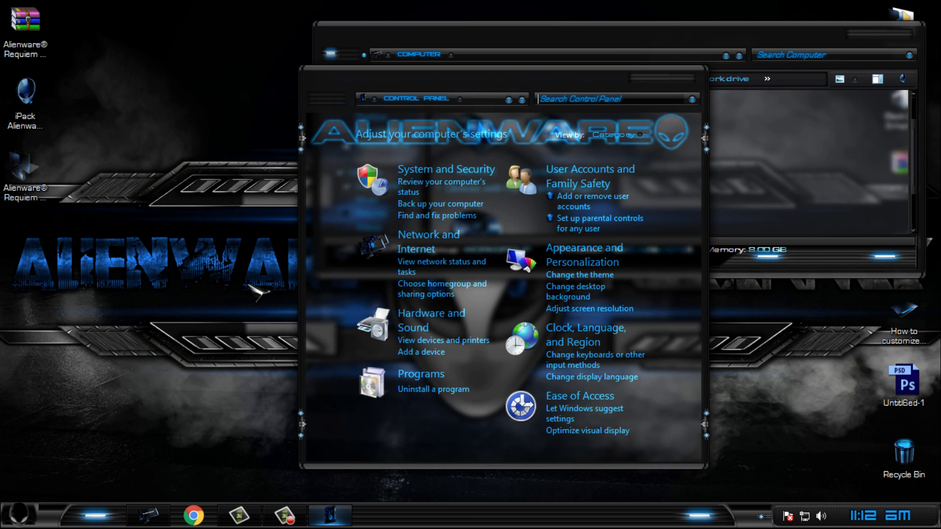
pyautogui.moveTo(477, 78); pyautogui.dragTo(222, 212)
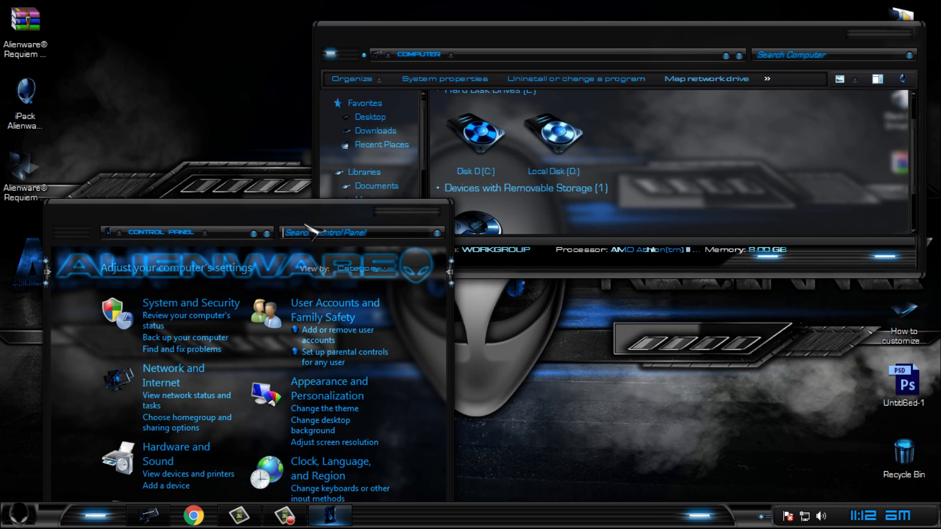
pyautogui.doubleClick(398, 210)
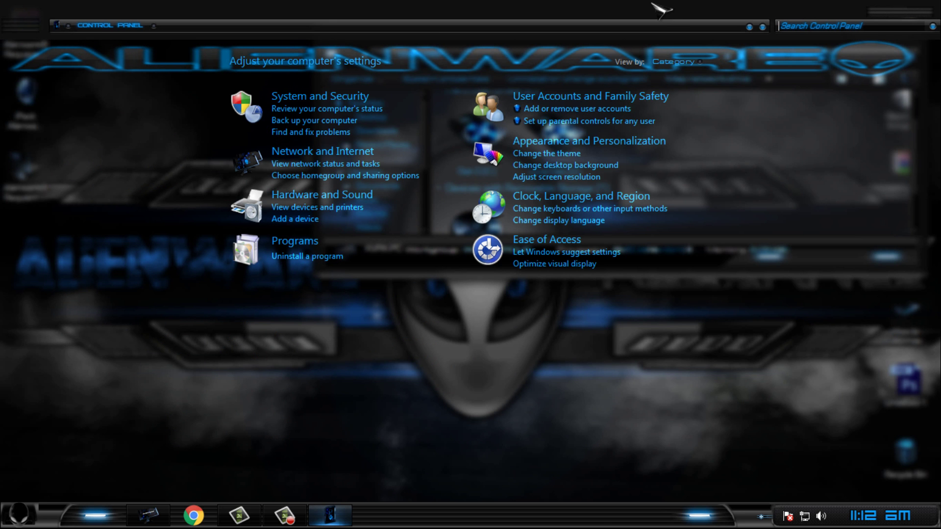
pyautogui.moveTo(651, 8); pyautogui.dragTo(478, 67)
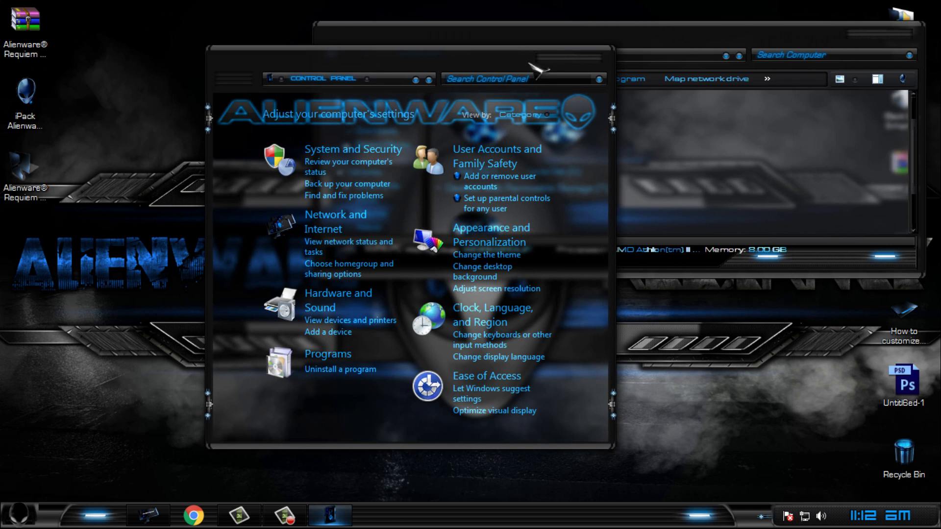
# - Close Control Panel, refresh the desktop, and close the Computer window
pyautogui.click(601, 58)
pyautogui.rightClick(264, 145)
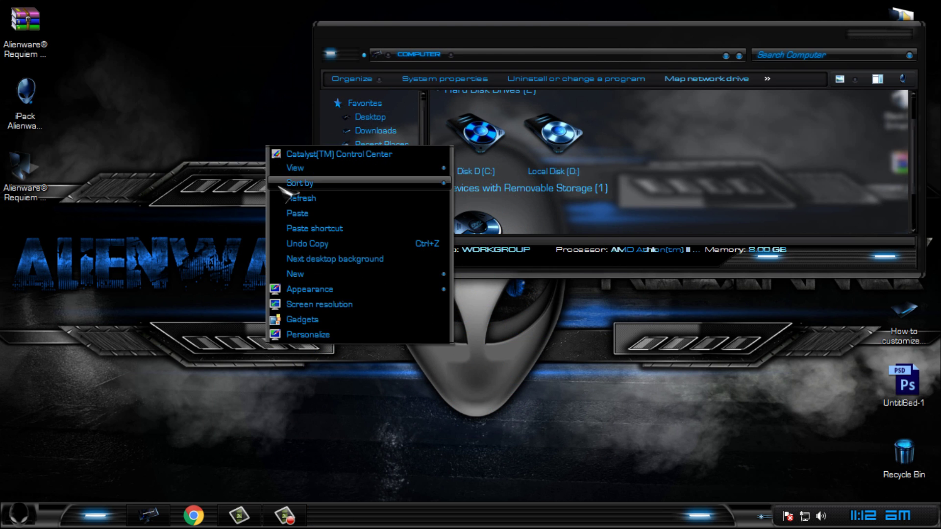
pyautogui.click(284, 205)
pyautogui.click(890, 32)
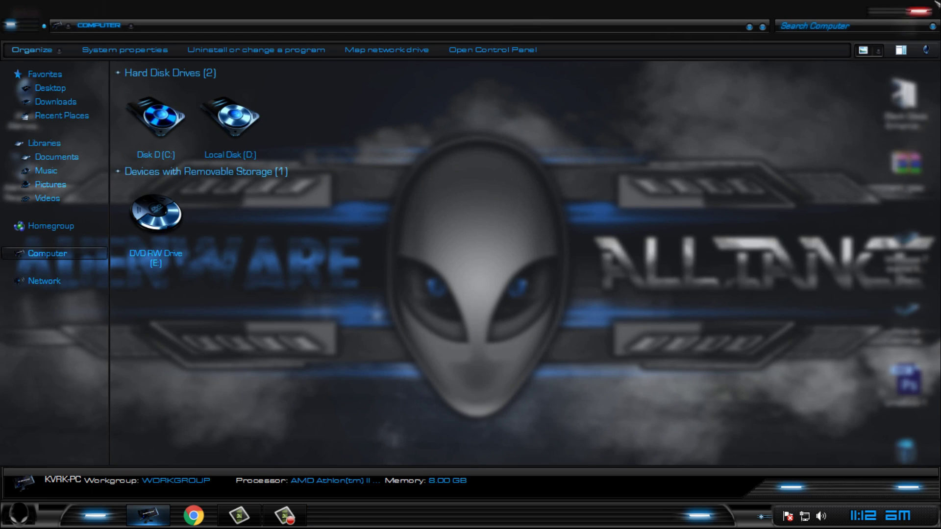
pyautogui.rightClick(113, 214)
pyautogui.click(137, 266)
pyautogui.click(20, 515)
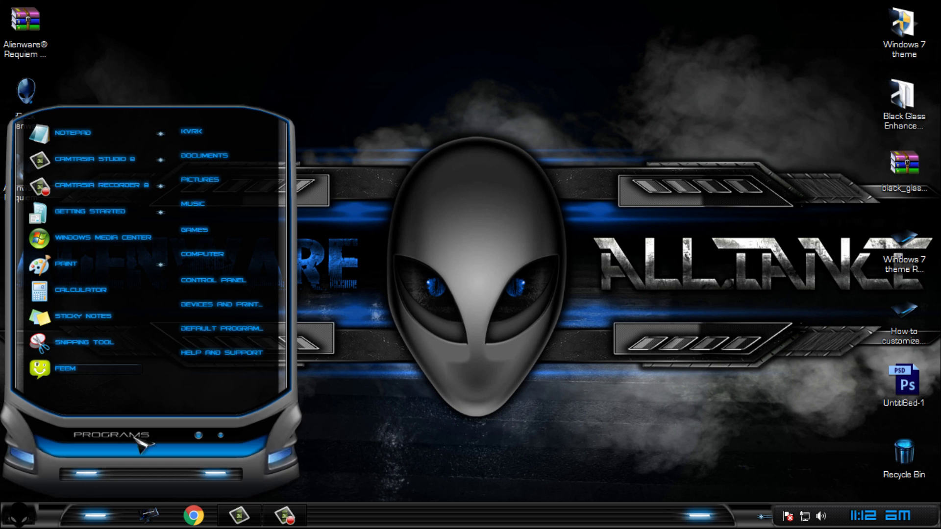